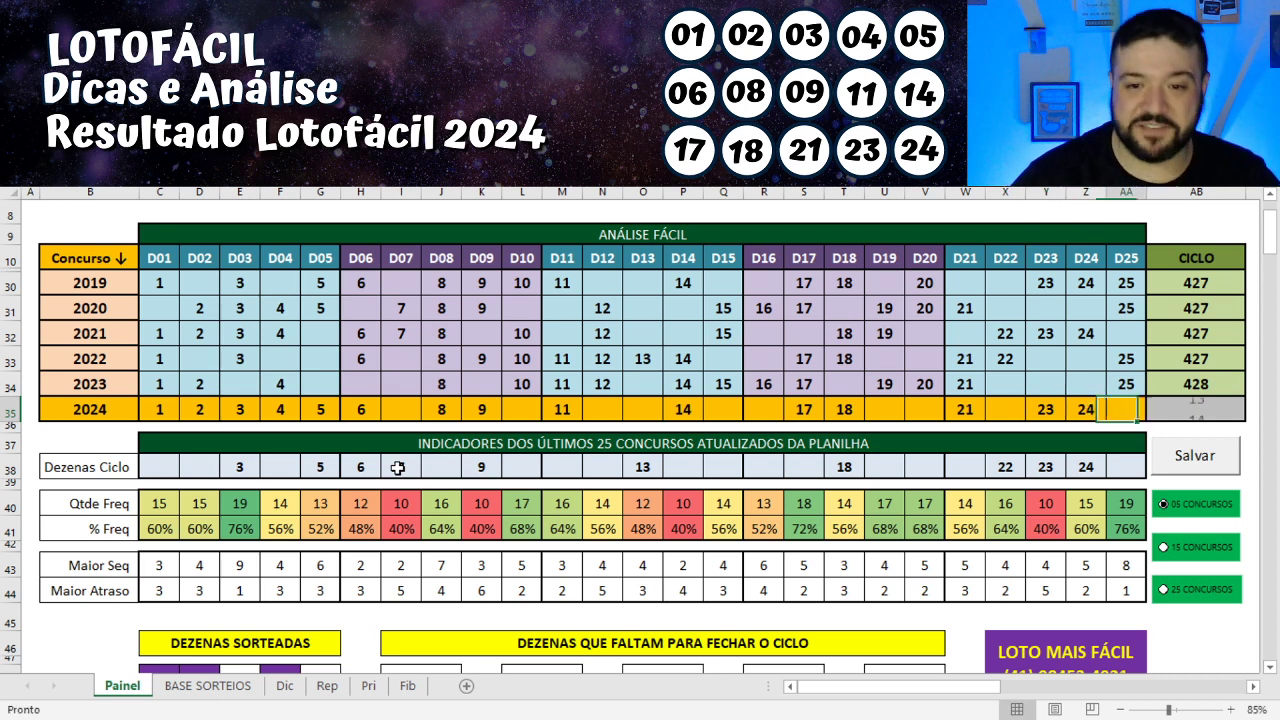
Save the completed entry row for contest 2024 to the draw history
{"action": "key", "text": "Tab"}
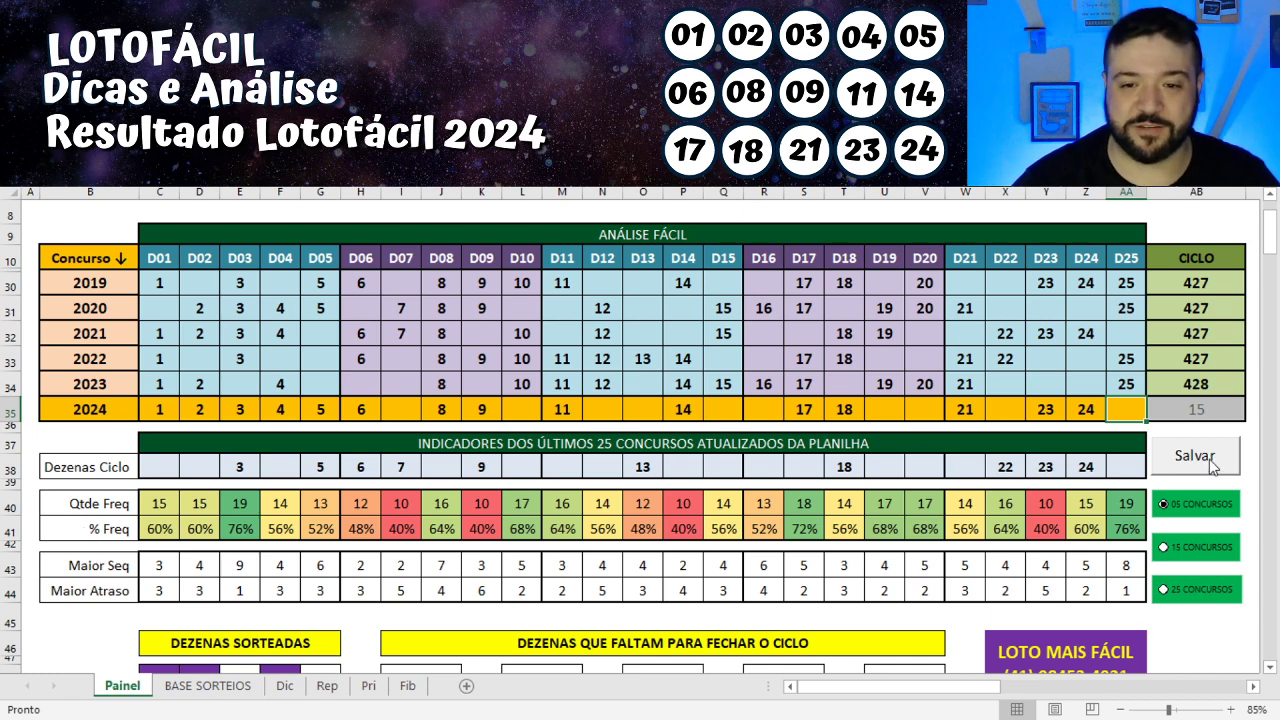
{"action": "left_click", "coordinate": [1208, 458]}
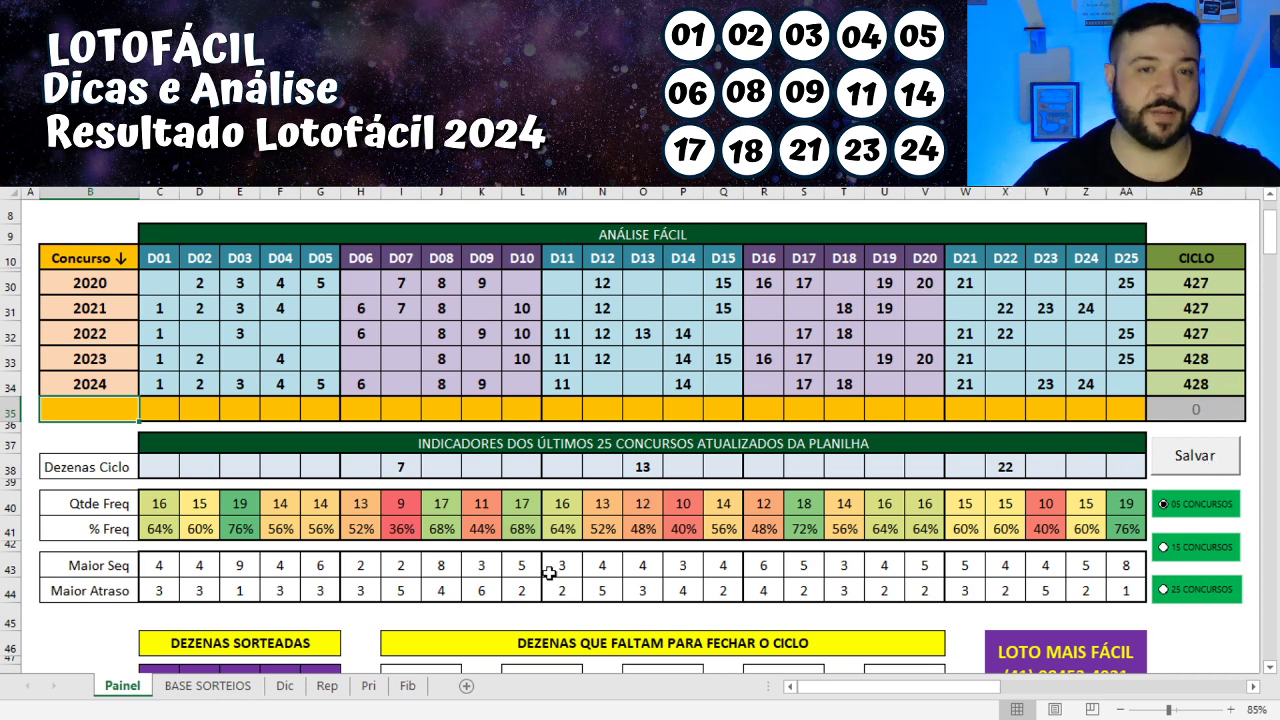
Examine the numbers still missing to close the cycle, in the Dezenas Ciclo row and the enlarged boxes below the indicators
{"action": "left_click", "coordinate": [1092, 464]}
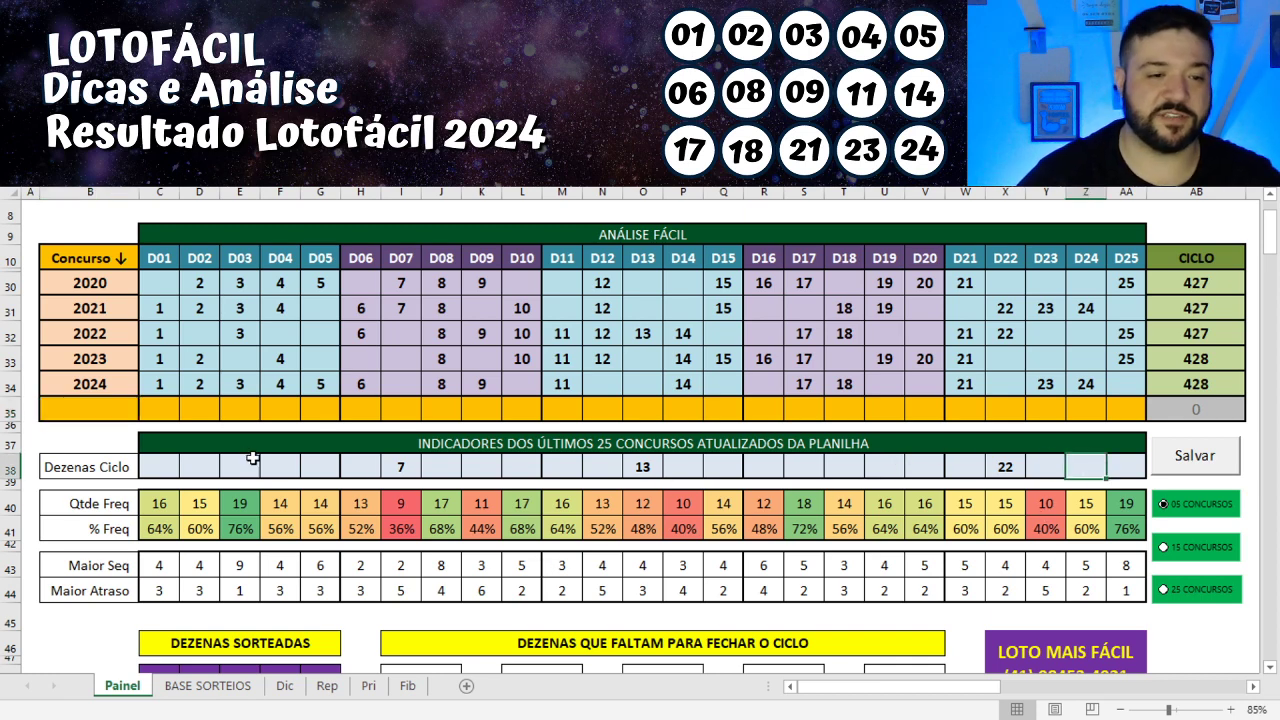
{"action": "left_click_drag", "start_coordinate": [148, 460], "coordinate": [1130, 464]}
{"action": "scroll", "coordinate": [585, 404], "scroll_direction": "down", "scroll_amount": 4}
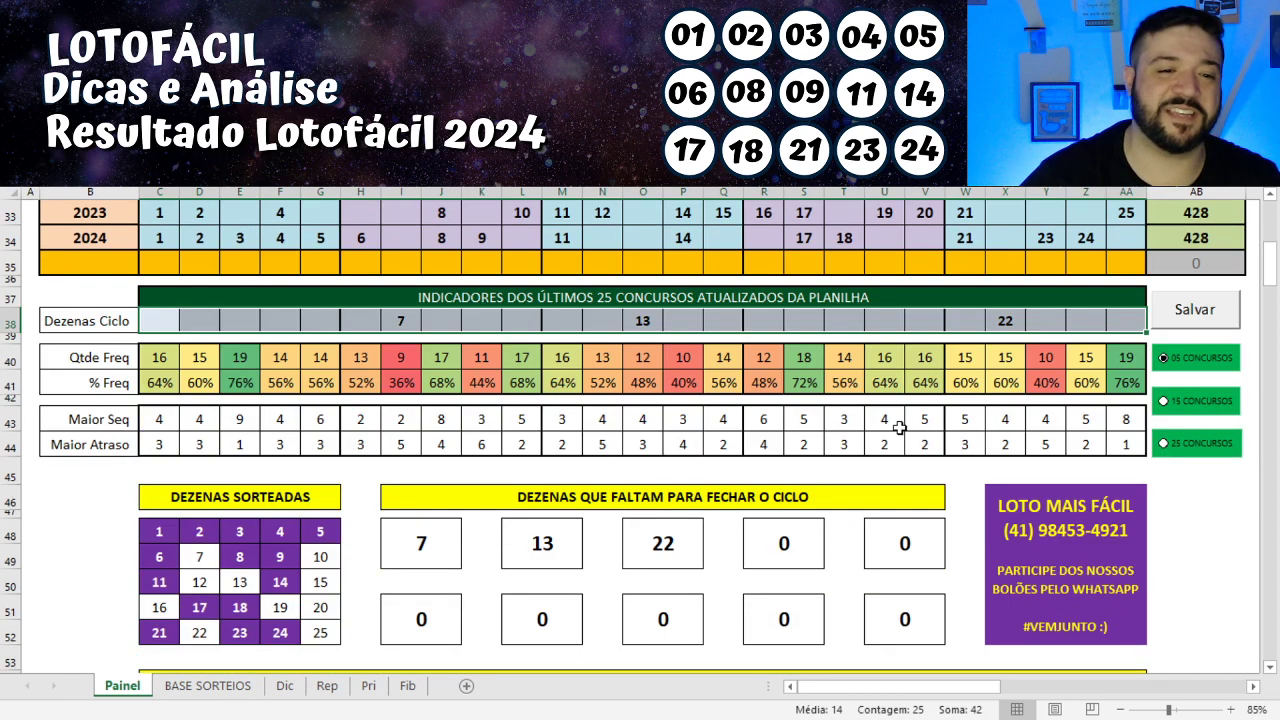
{"action": "scroll", "coordinate": [585, 404], "scroll_direction": "up", "scroll_amount": 6}
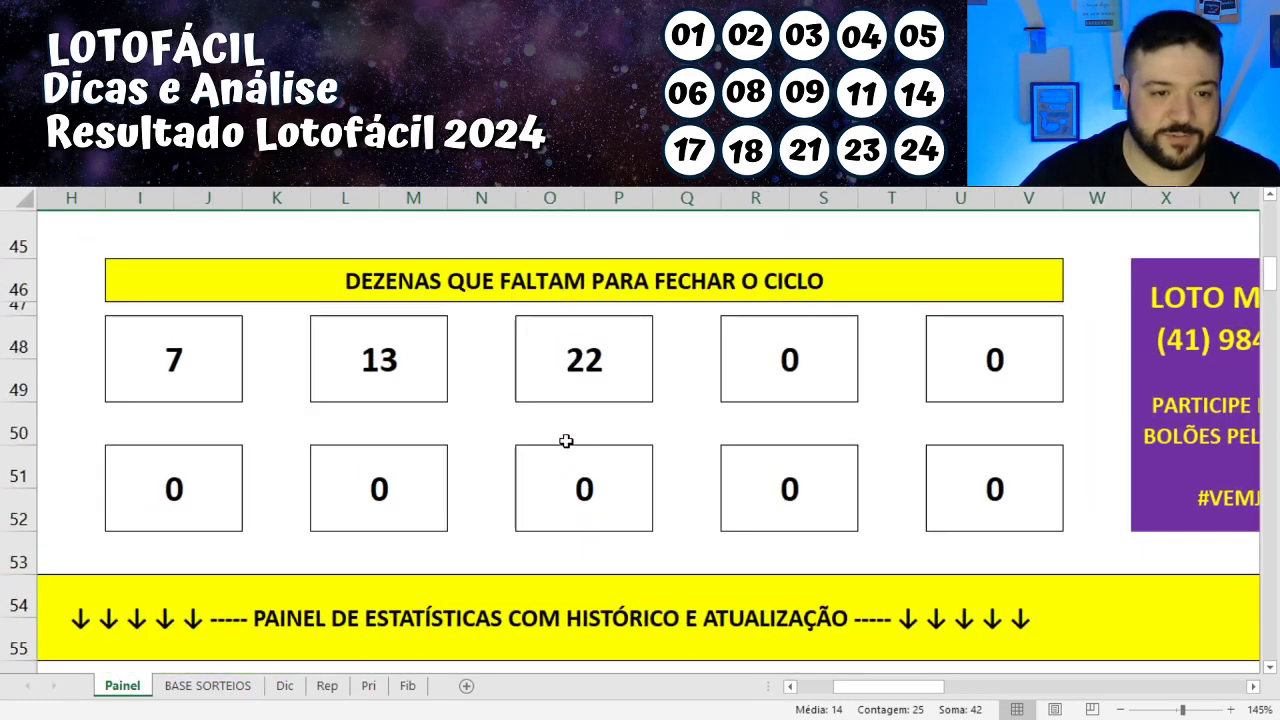
{"action": "scroll", "coordinate": [483, 441], "scroll_direction": "up", "scroll_amount": 1}
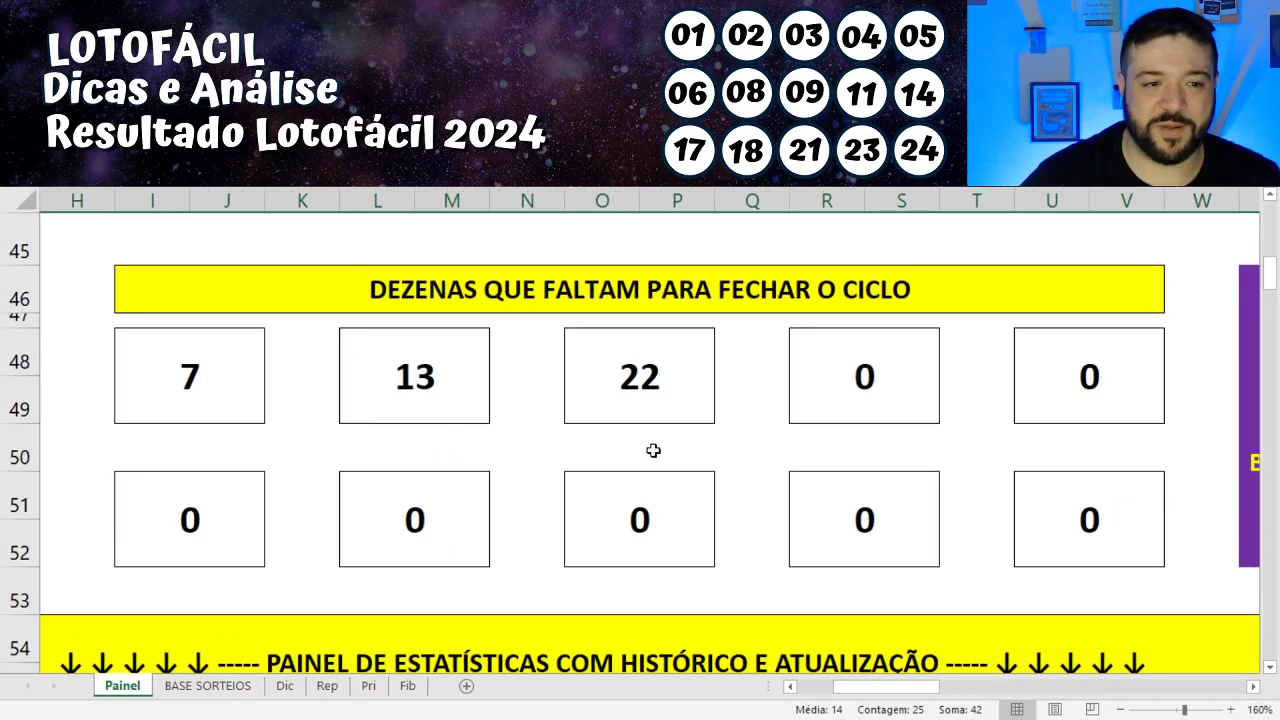
{"action": "left_click", "coordinate": [646, 374]}
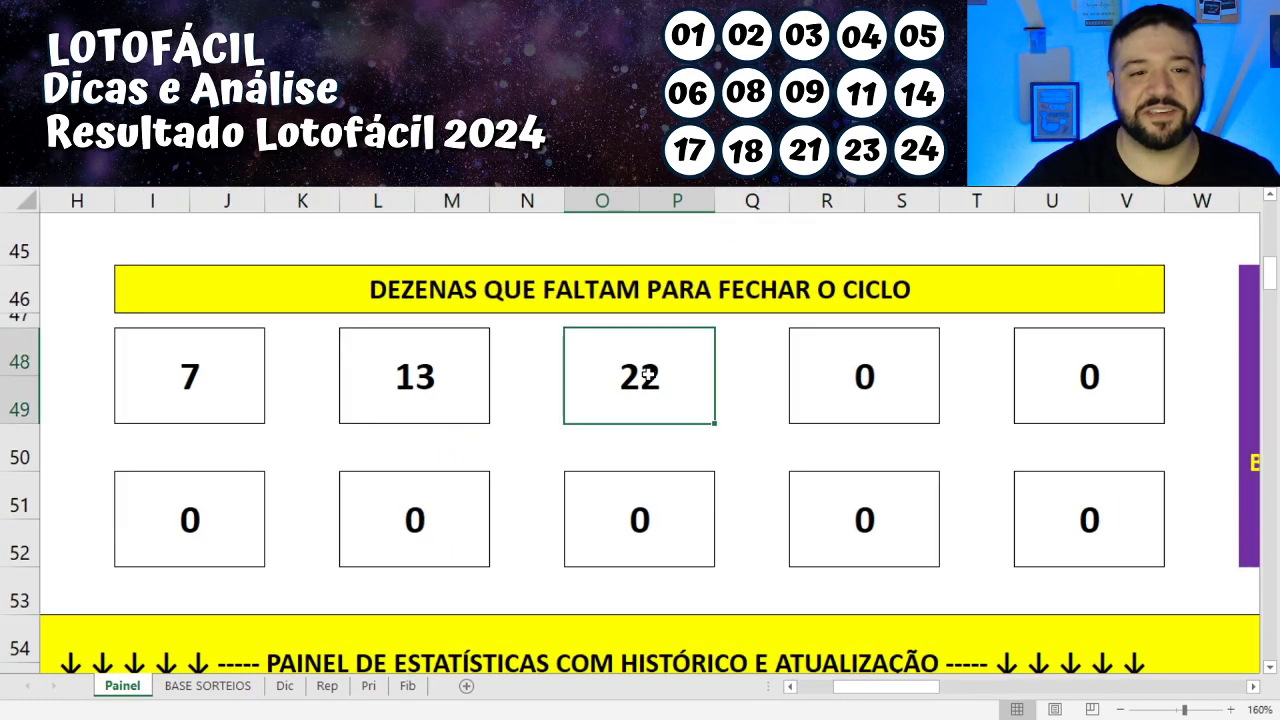
{"action": "left_click", "coordinate": [393, 366]}
{"action": "left_click", "coordinate": [166, 350]}
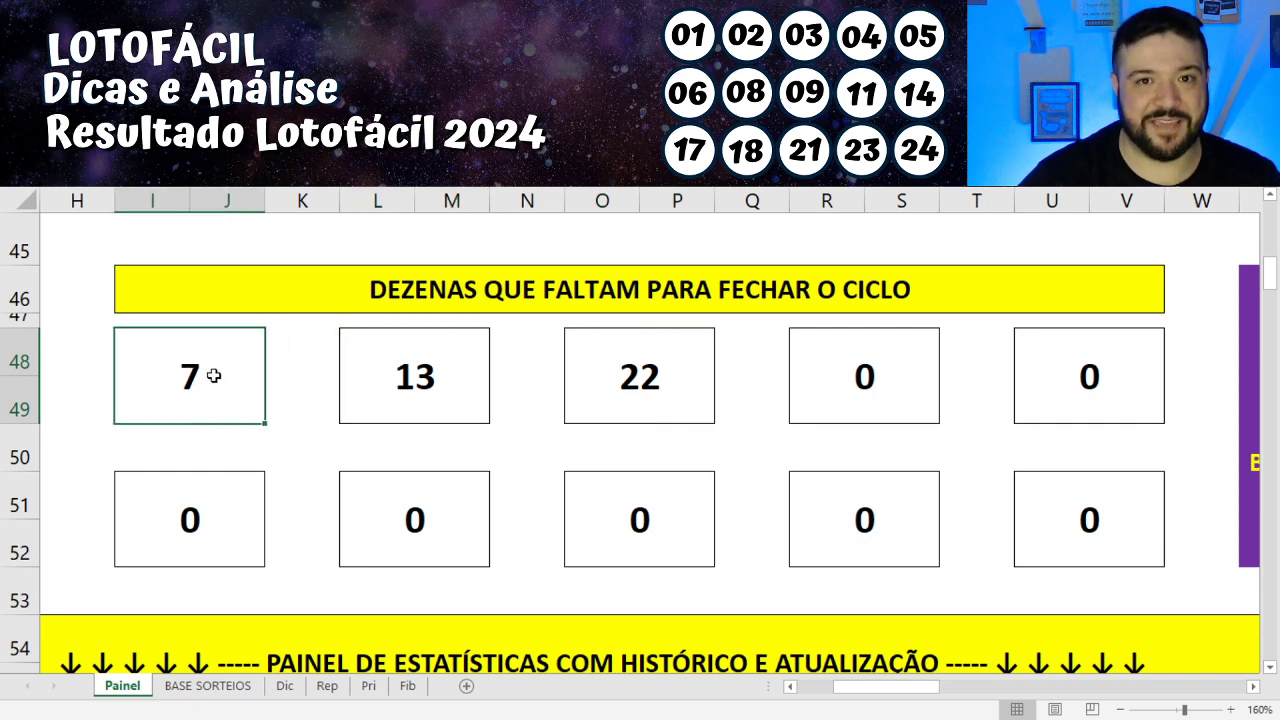
{"action": "left_click", "coordinate": [422, 376]}
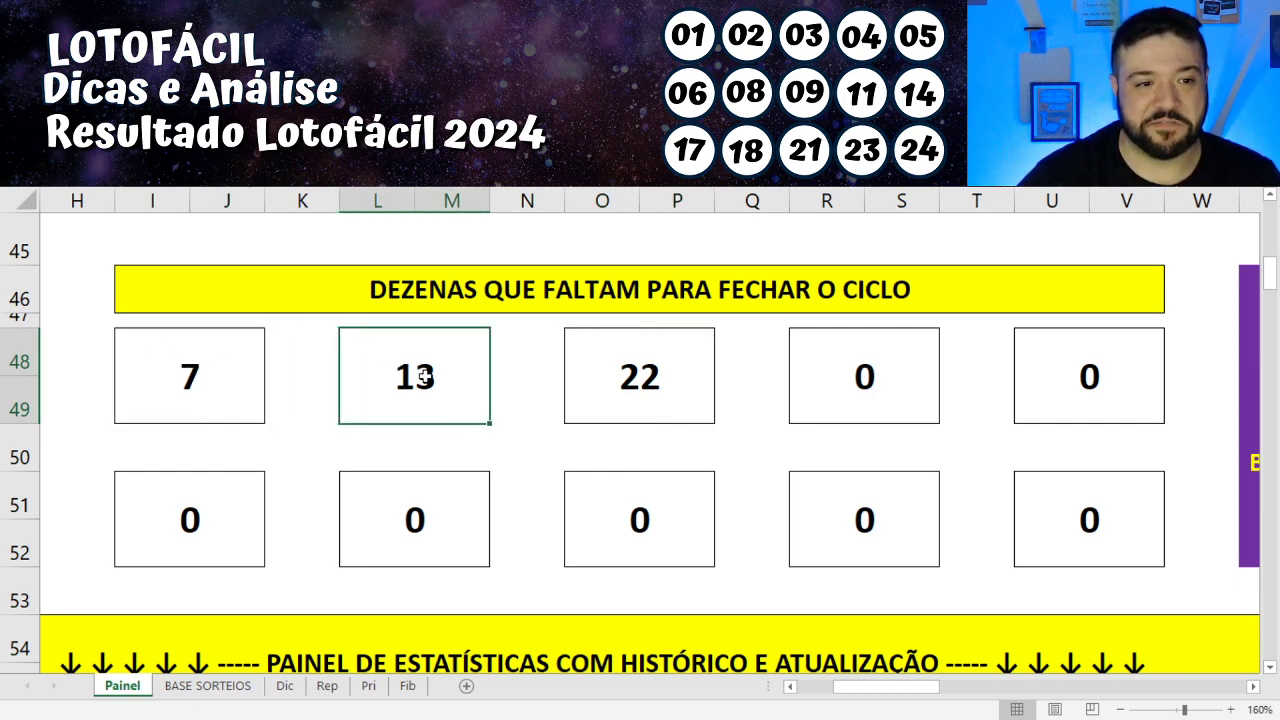
{"action": "left_click", "coordinate": [601, 366]}
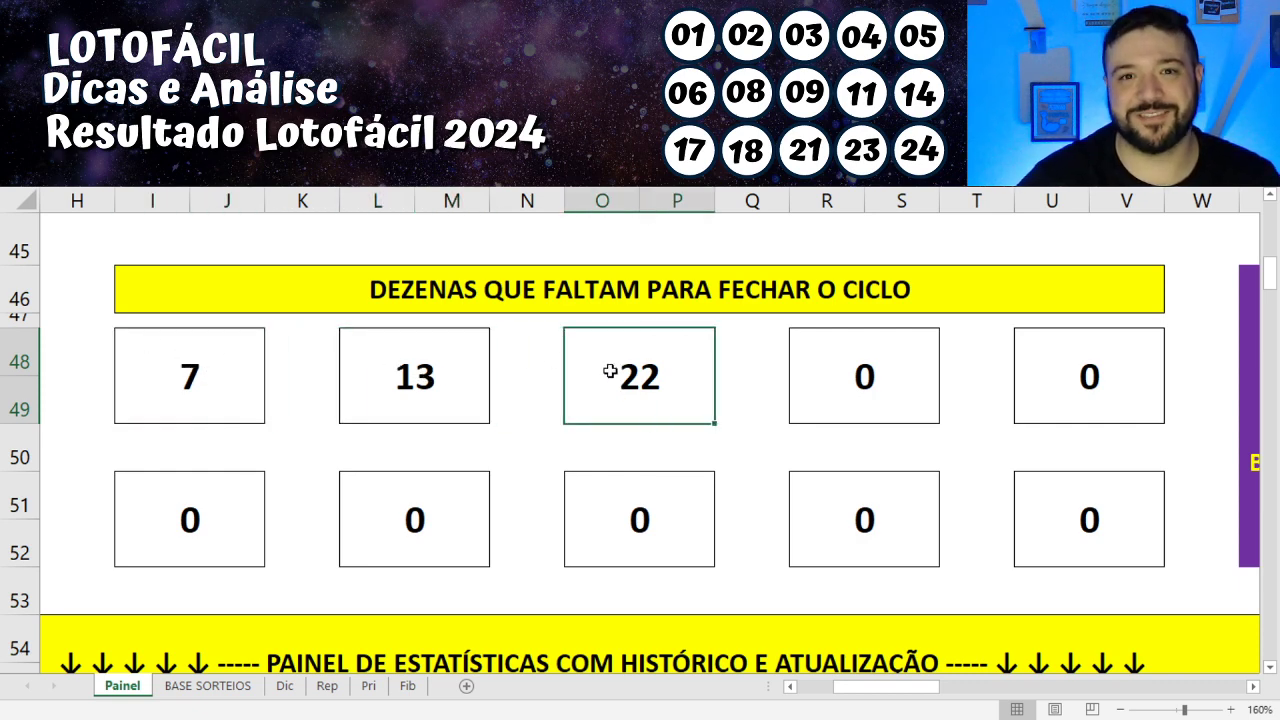
{"action": "left_click", "coordinate": [866, 392]}
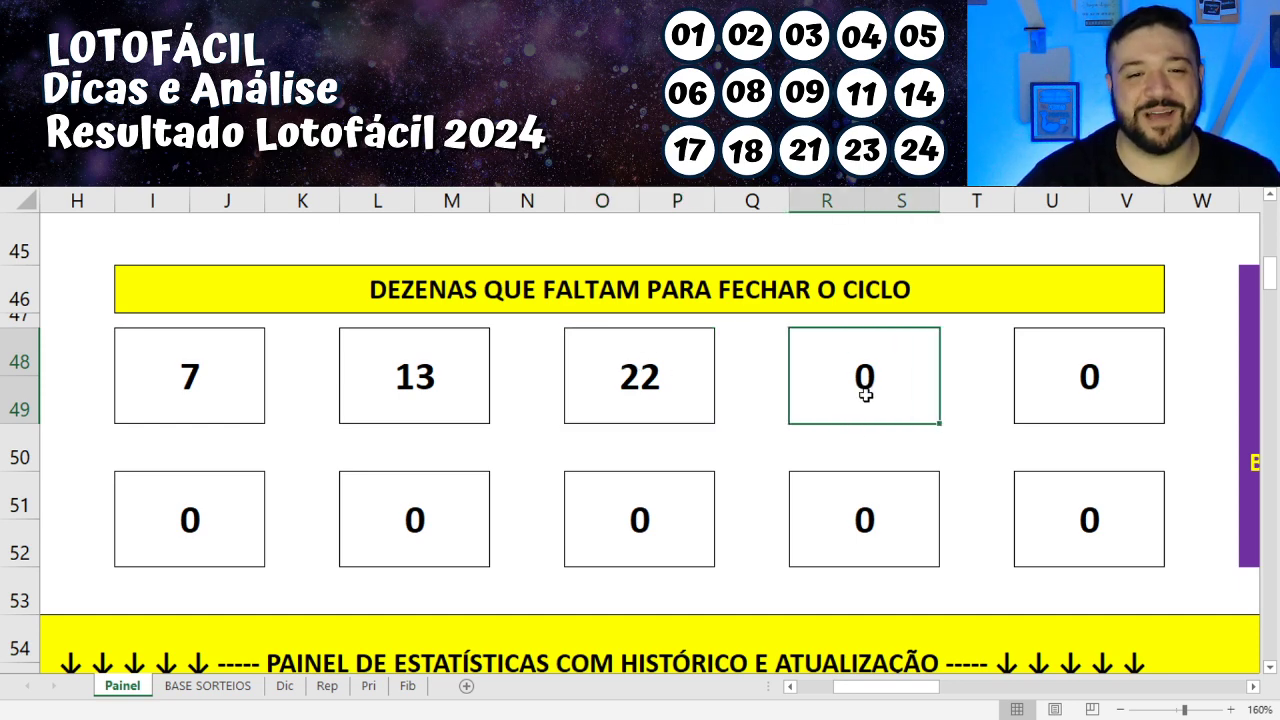
{"action": "left_click_drag", "start_coordinate": [866, 478], "coordinate": [867, 358]}
{"action": "left_click", "coordinate": [867, 360]}
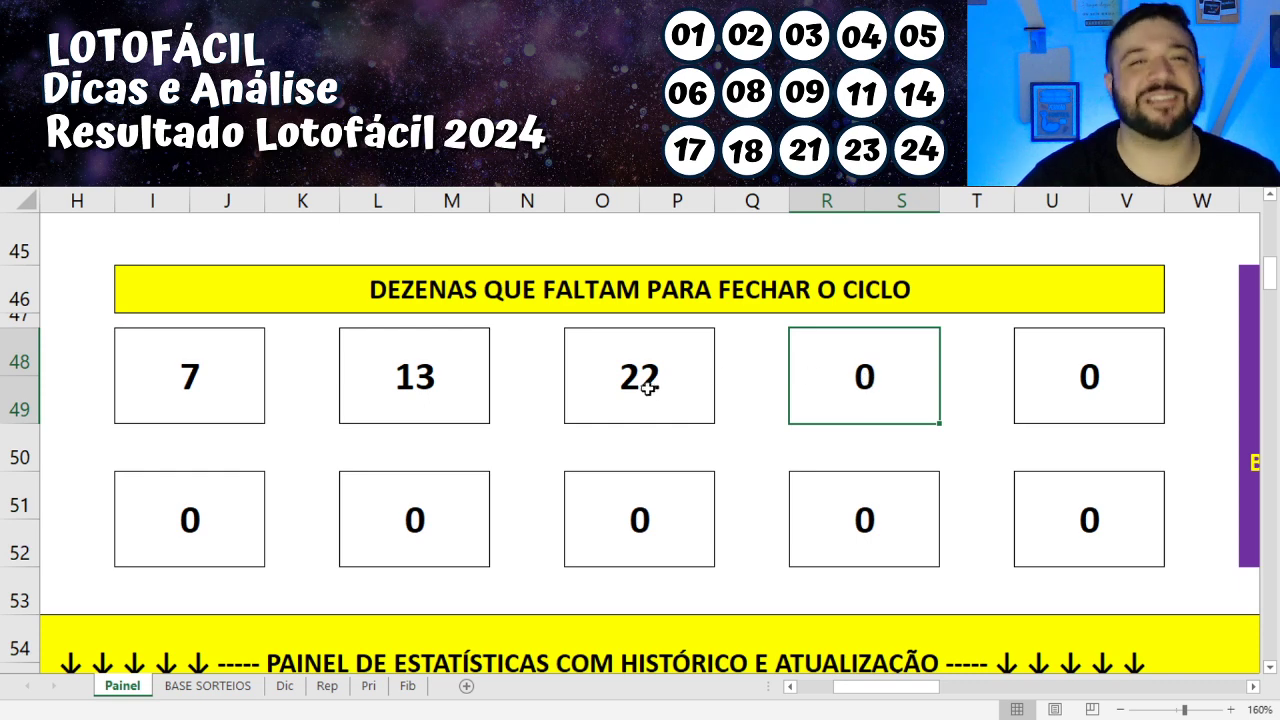
{"action": "left_click", "coordinate": [131, 340]}
{"action": "left_click", "coordinate": [420, 397]}
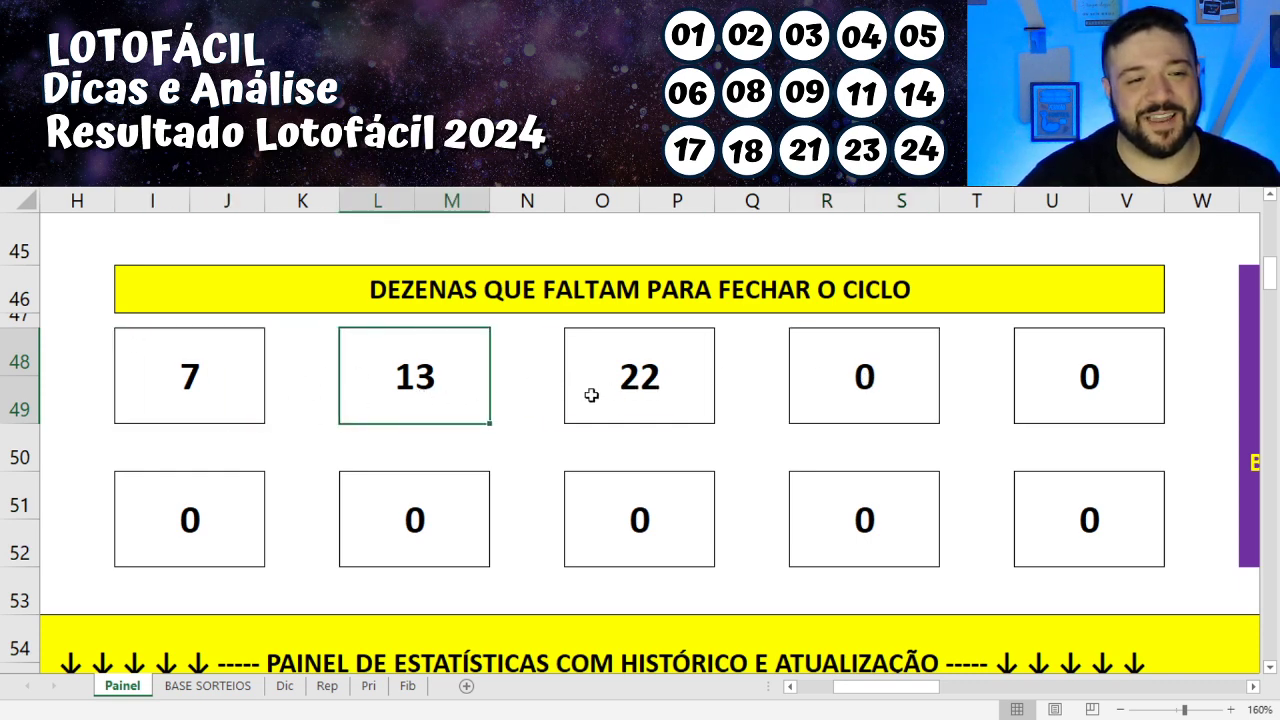
{"action": "left_click", "coordinate": [605, 390]}
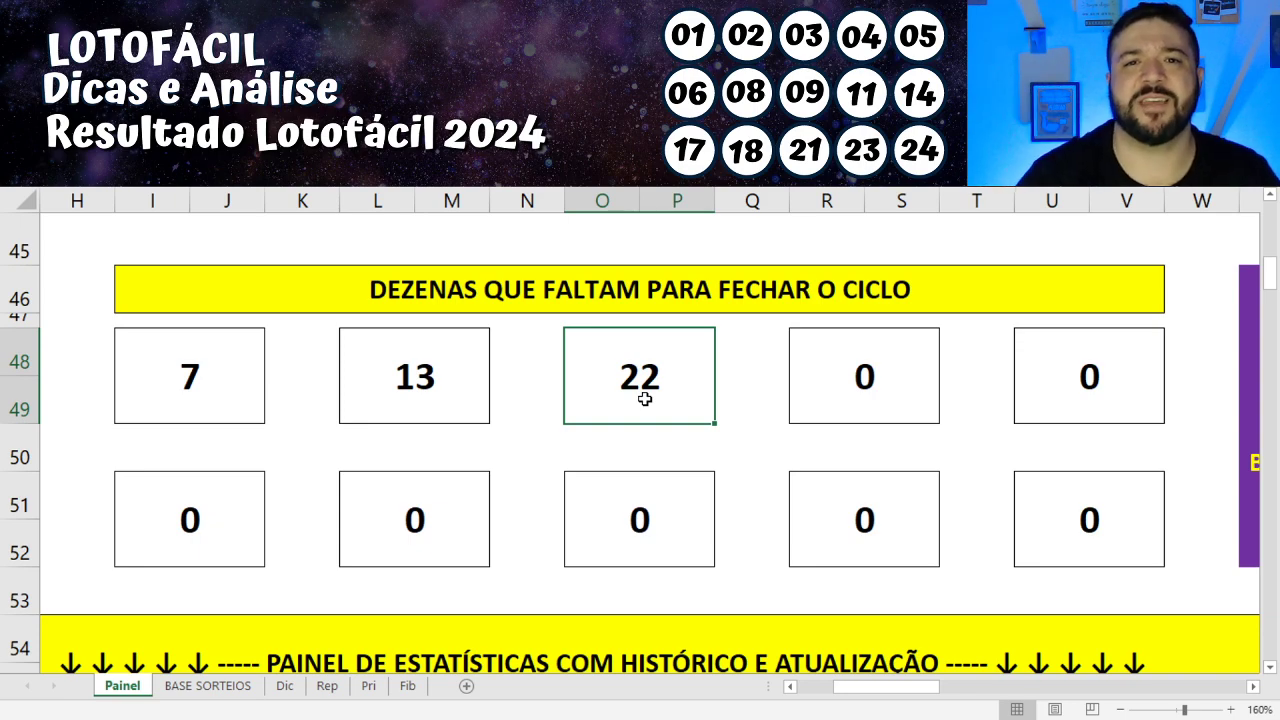
{"action": "left_click", "coordinate": [208, 377]}
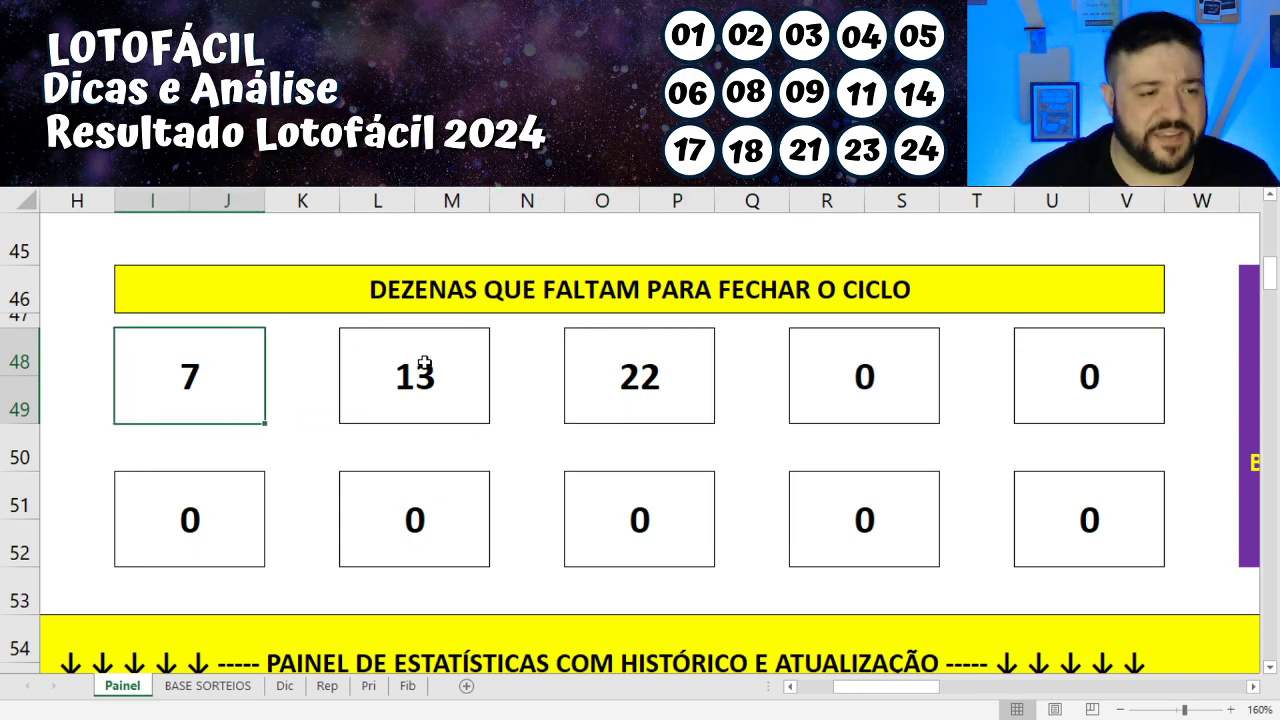
Examine the even and odd statistics, comparing the columns for 7 and 8 evens and the Favoráveis da Média row
{"action": "scroll", "coordinate": [470, 362], "scroll_direction": "down", "scroll_amount": 2}
{"action": "key", "text": "Left"}
{"action": "key", "text": "Left"}
{"action": "key", "text": "Left"}
{"action": "key", "text": "Left"}
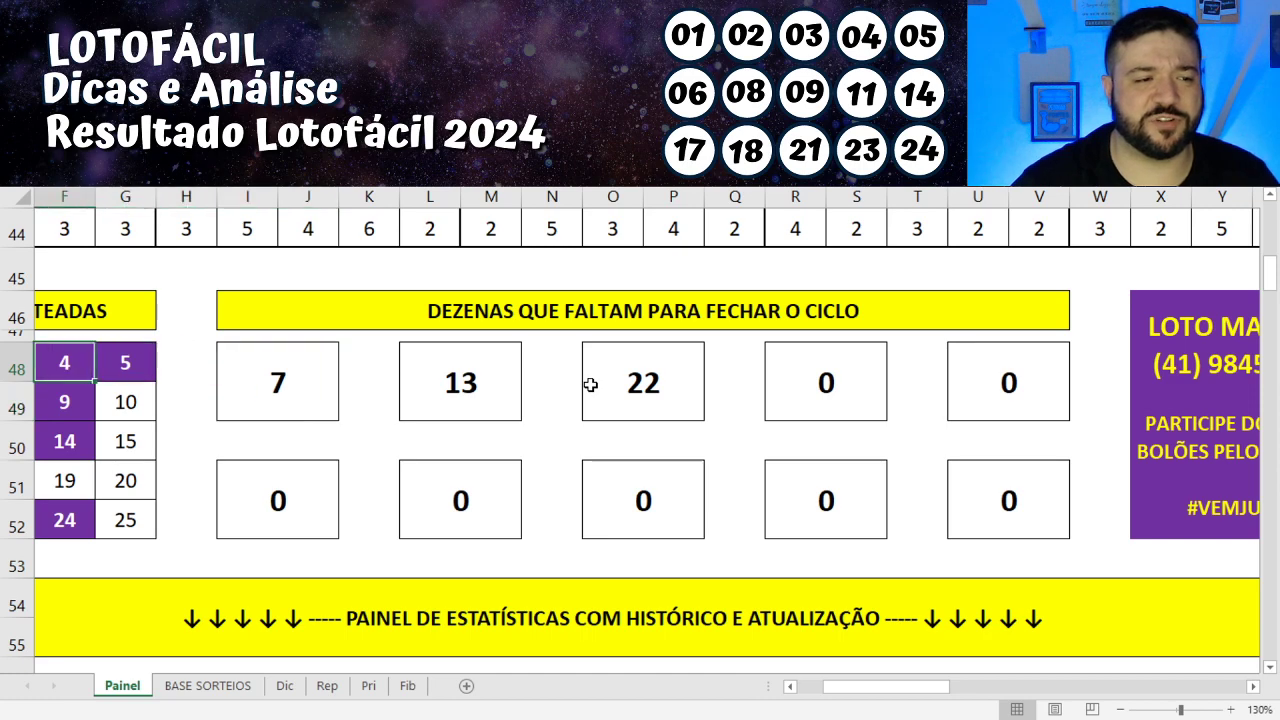
{"action": "scroll", "coordinate": [560, 389], "scroll_direction": "down", "scroll_amount": 1}
{"action": "key", "text": "Left"}
{"action": "key", "text": "Left"}
{"action": "key", "text": "Left"}
{"action": "key", "text": "Left"}
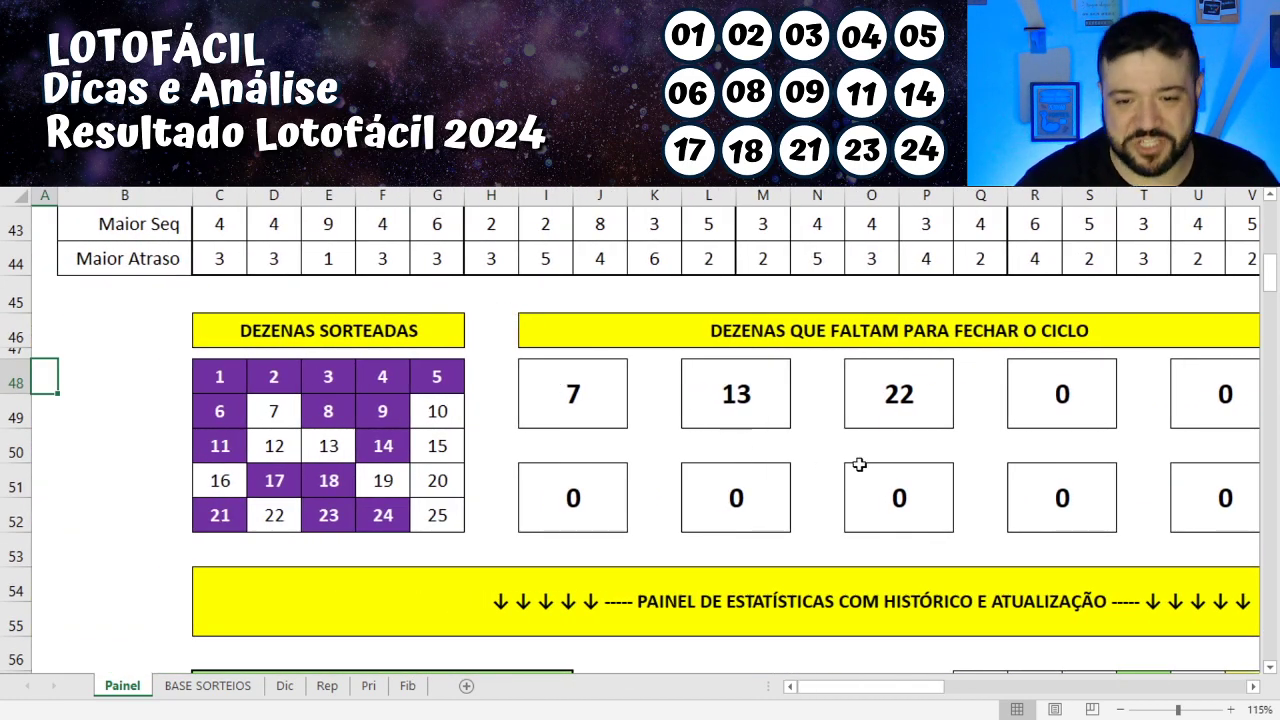
{"action": "scroll", "coordinate": [791, 438], "scroll_direction": "down", "scroll_amount": 1}
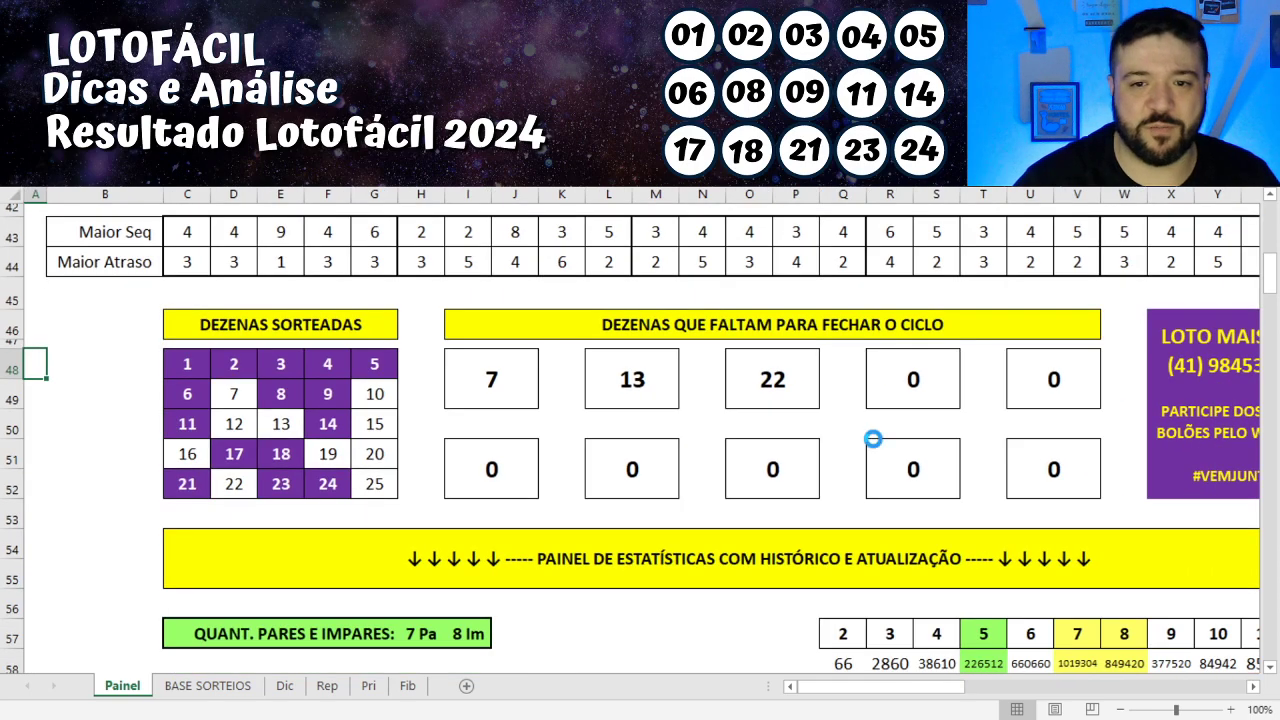
{"action": "scroll", "coordinate": [871, 437], "scroll_direction": "down", "scroll_amount": 1}
{"action": "scroll", "coordinate": [873, 439], "scroll_direction": "down", "scroll_amount": 3}
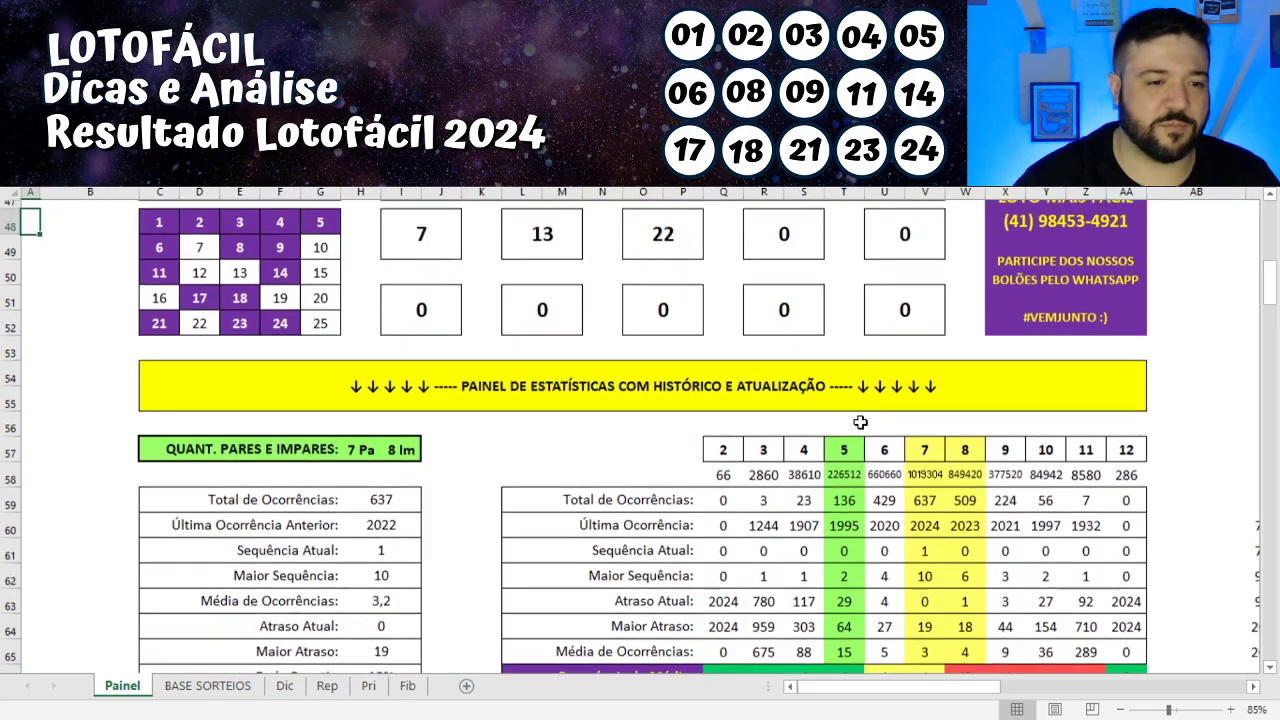
{"action": "left_click", "coordinate": [383, 440]}
{"action": "scroll", "coordinate": [900, 300], "scroll_direction": "down", "scroll_amount": 2}
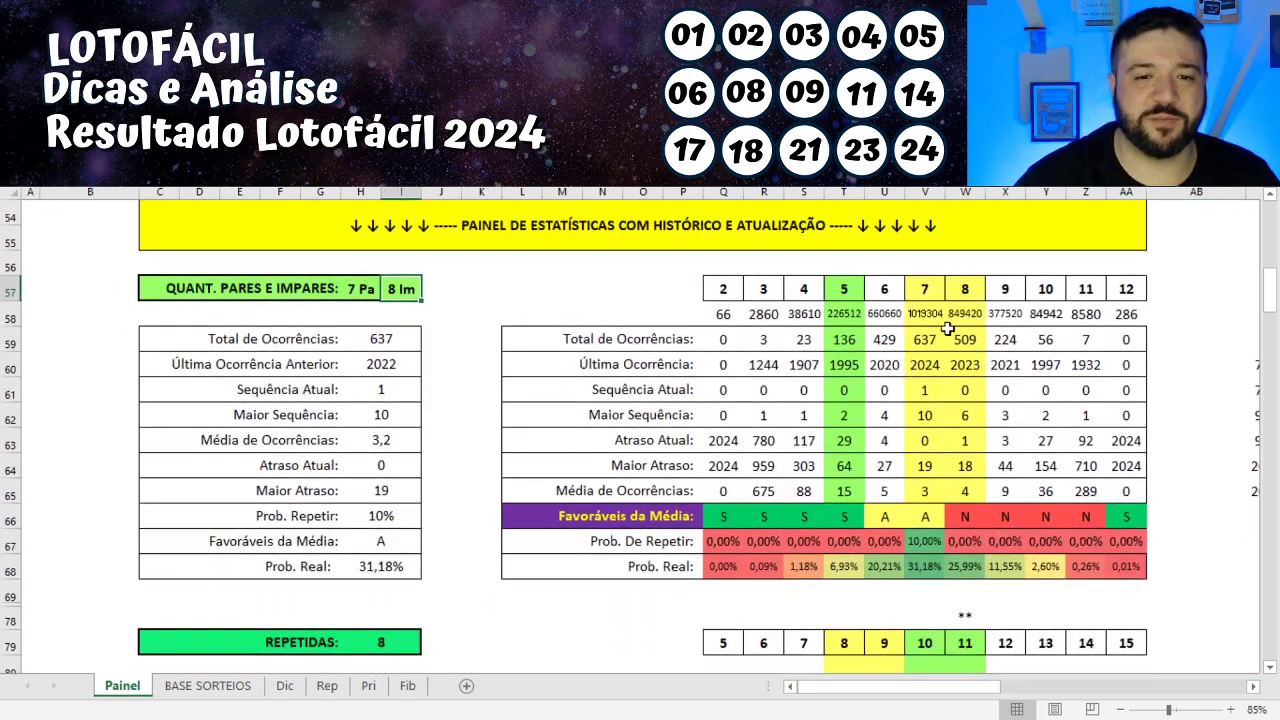
{"action": "left_click_drag", "start_coordinate": [925, 288], "coordinate": [966, 486]}
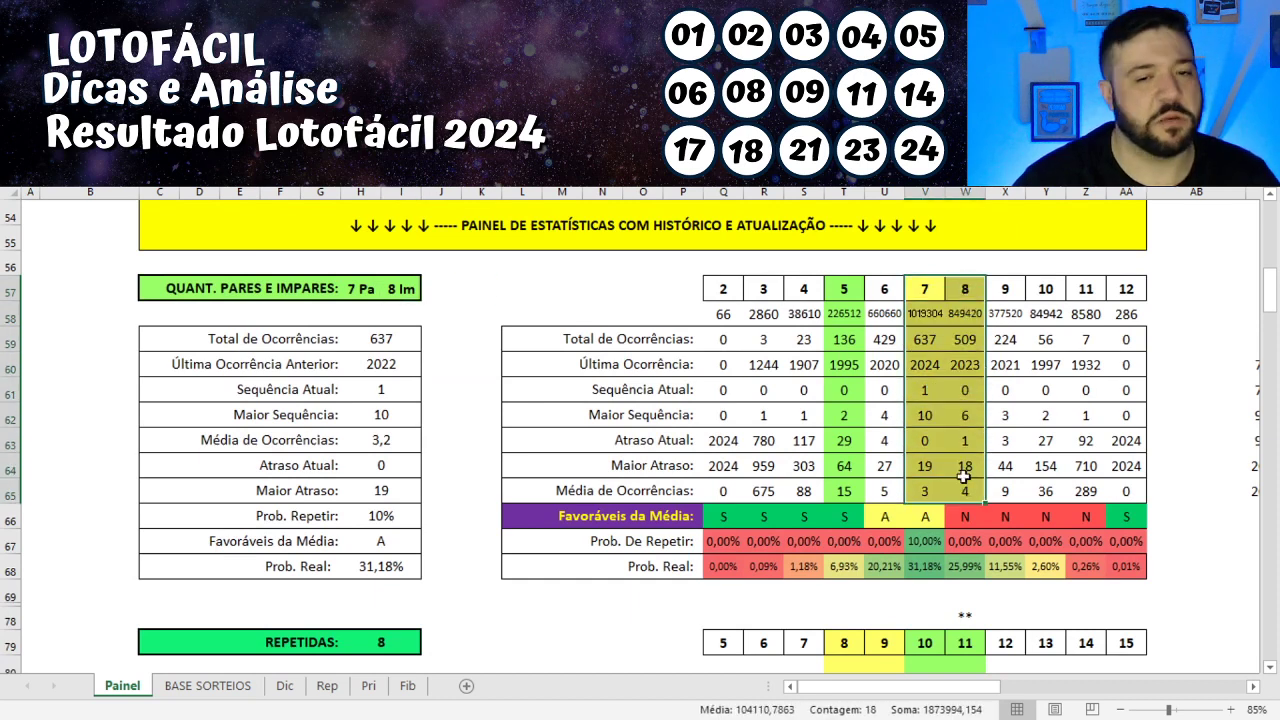
{"action": "left_click_drag", "start_coordinate": [940, 290], "coordinate": [850, 500]}
{"action": "left_click", "coordinate": [685, 512]}
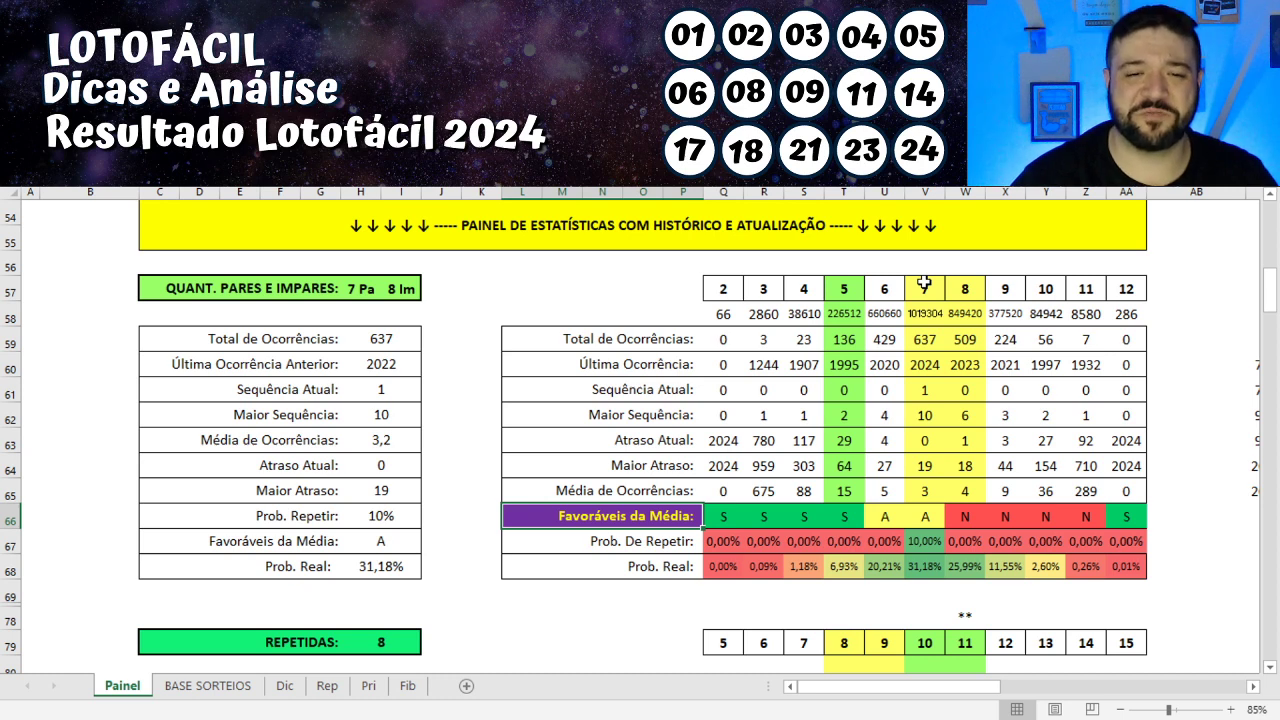
Mark the 5 column of the even and odd table with ** in the cell above its header
{"action": "left_click_drag", "start_coordinate": [924, 284], "coordinate": [933, 438]}
{"action": "left_click", "coordinate": [844, 263]}
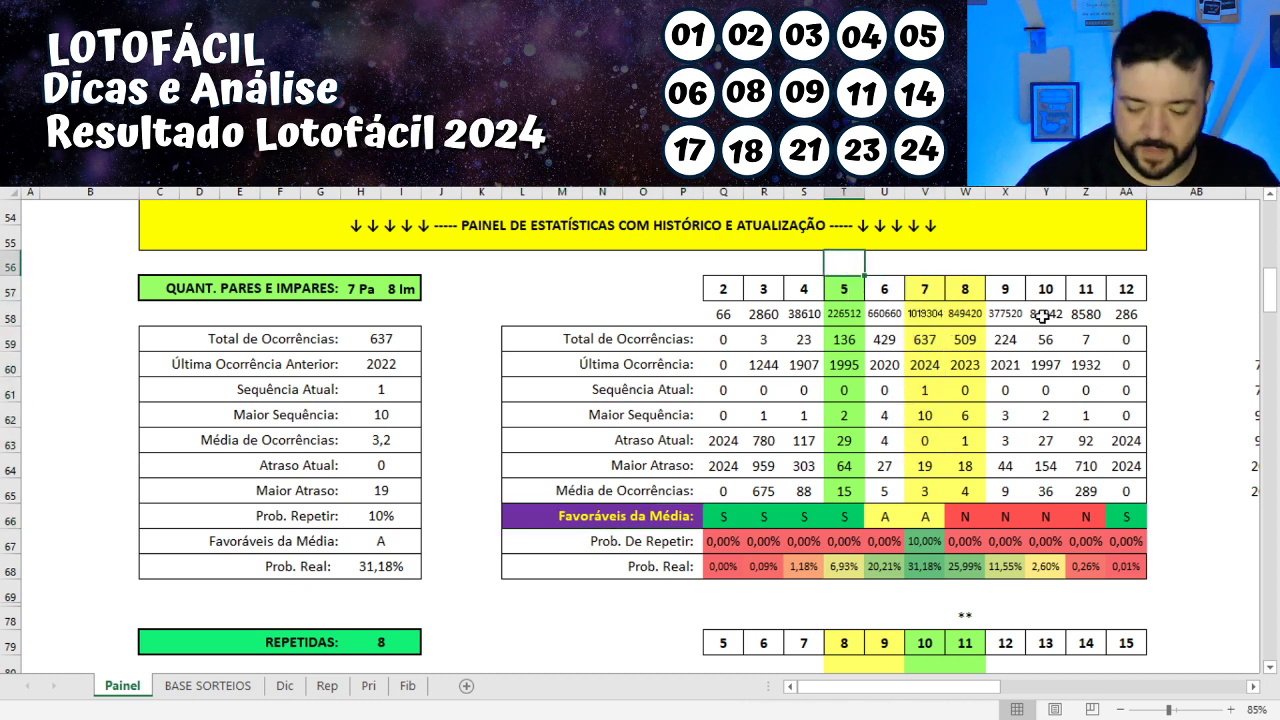
{"action": "type", "text": "**"}
{"action": "key", "text": "Tab"}
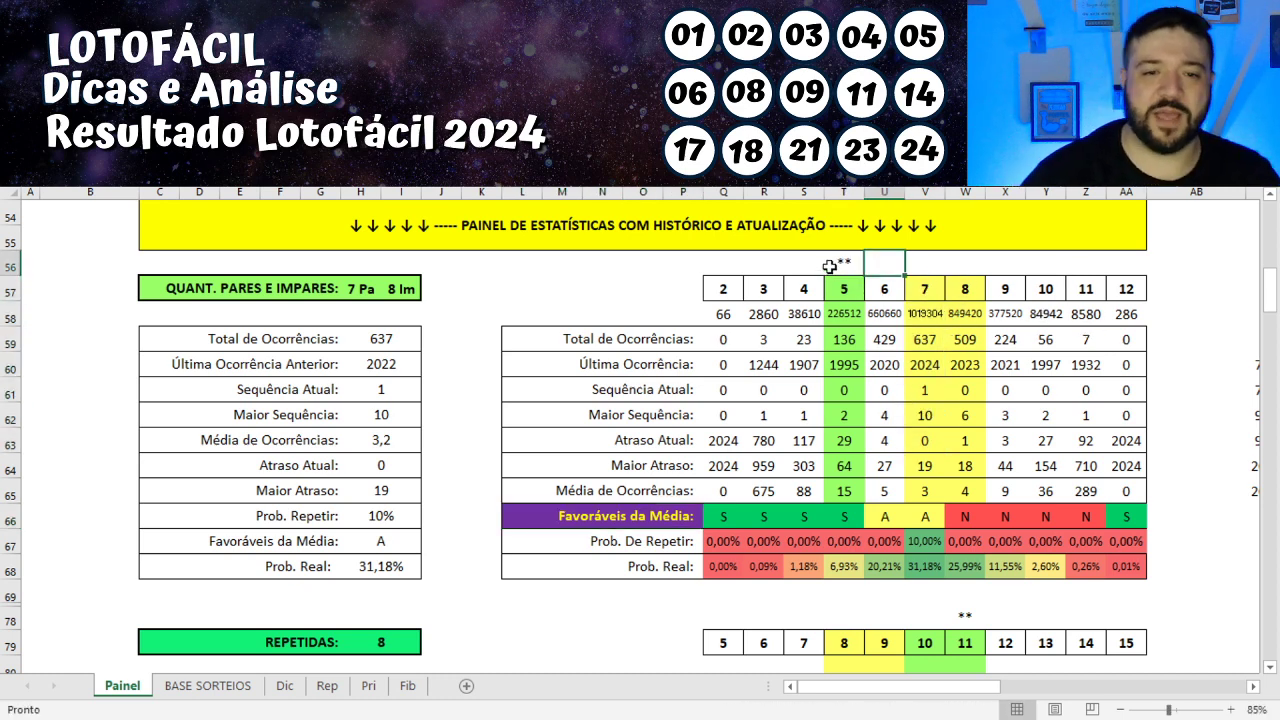
{"action": "left_click_drag", "start_coordinate": [838, 264], "coordinate": [834, 593]}
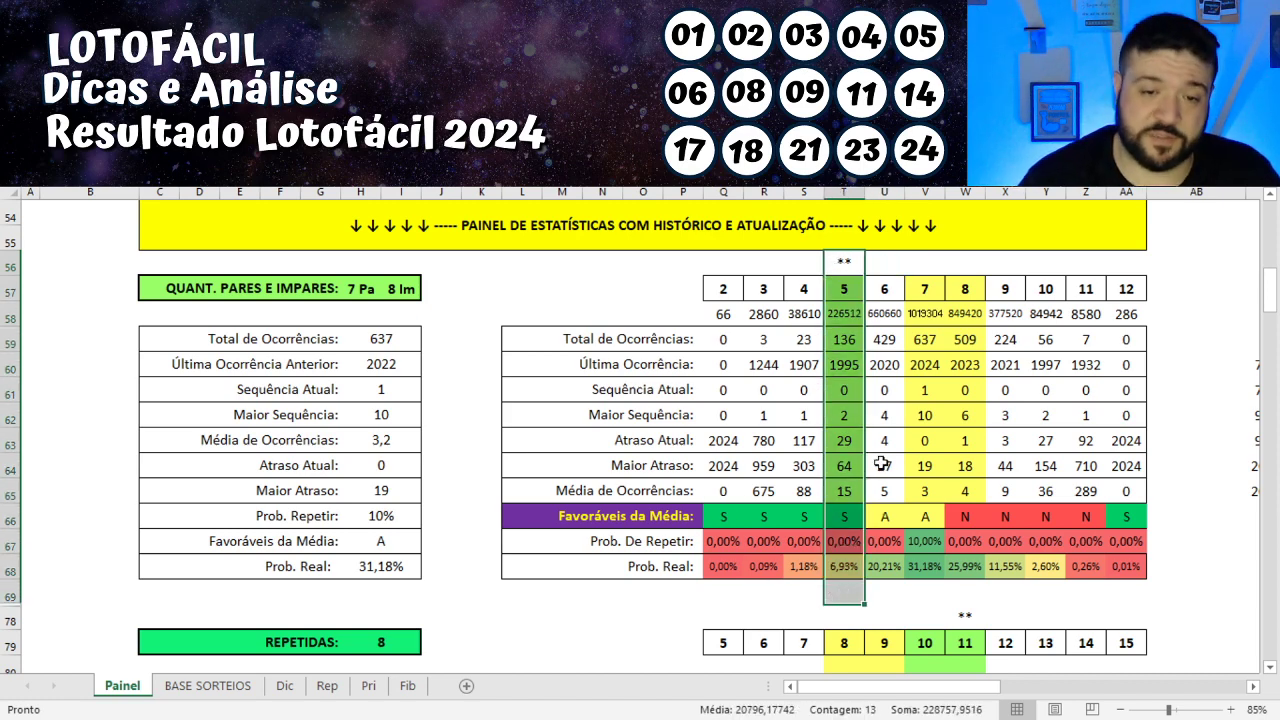
Compare columns 8 to 11 of the Repetidas table and mark the 10 column with * above its header
{"action": "scroll", "coordinate": [882, 463], "scroll_direction": "down", "scroll_amount": 4}
{"action": "left_click", "coordinate": [373, 349]}
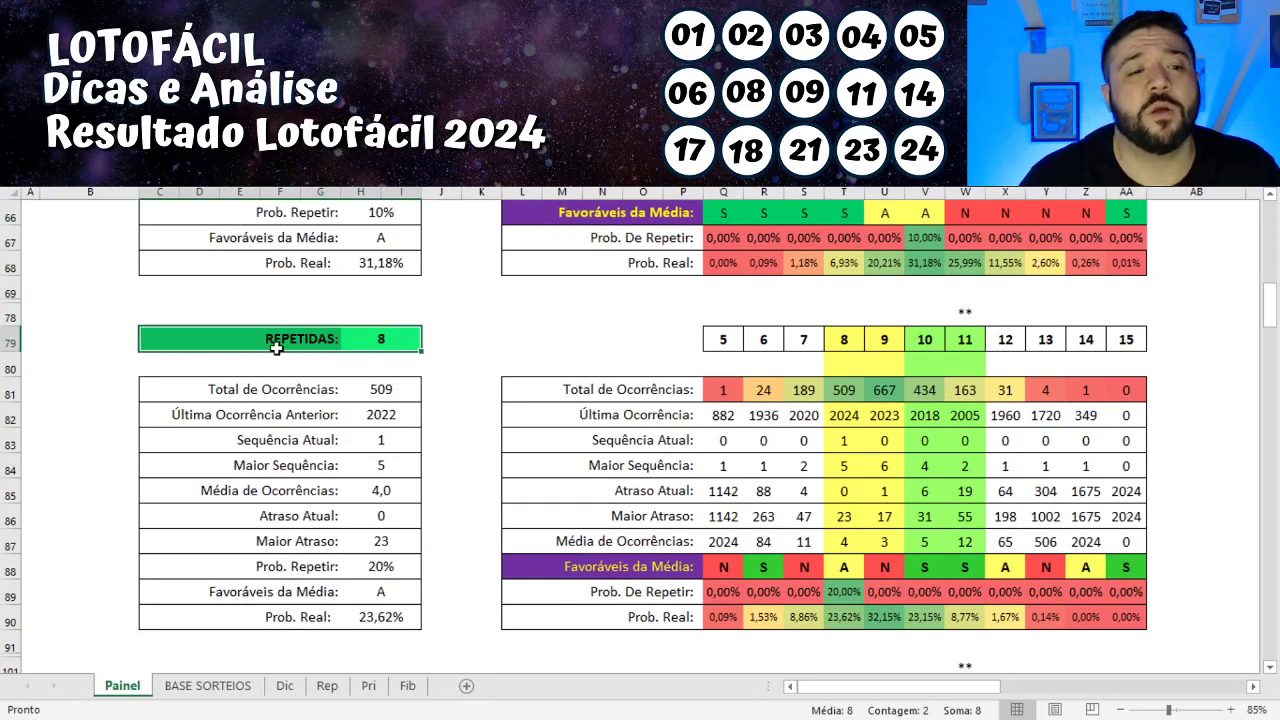
{"action": "left_click_drag", "start_coordinate": [843, 341], "coordinate": [883, 663]}
{"action": "left_click_drag", "start_coordinate": [845, 565], "coordinate": [899, 617]}
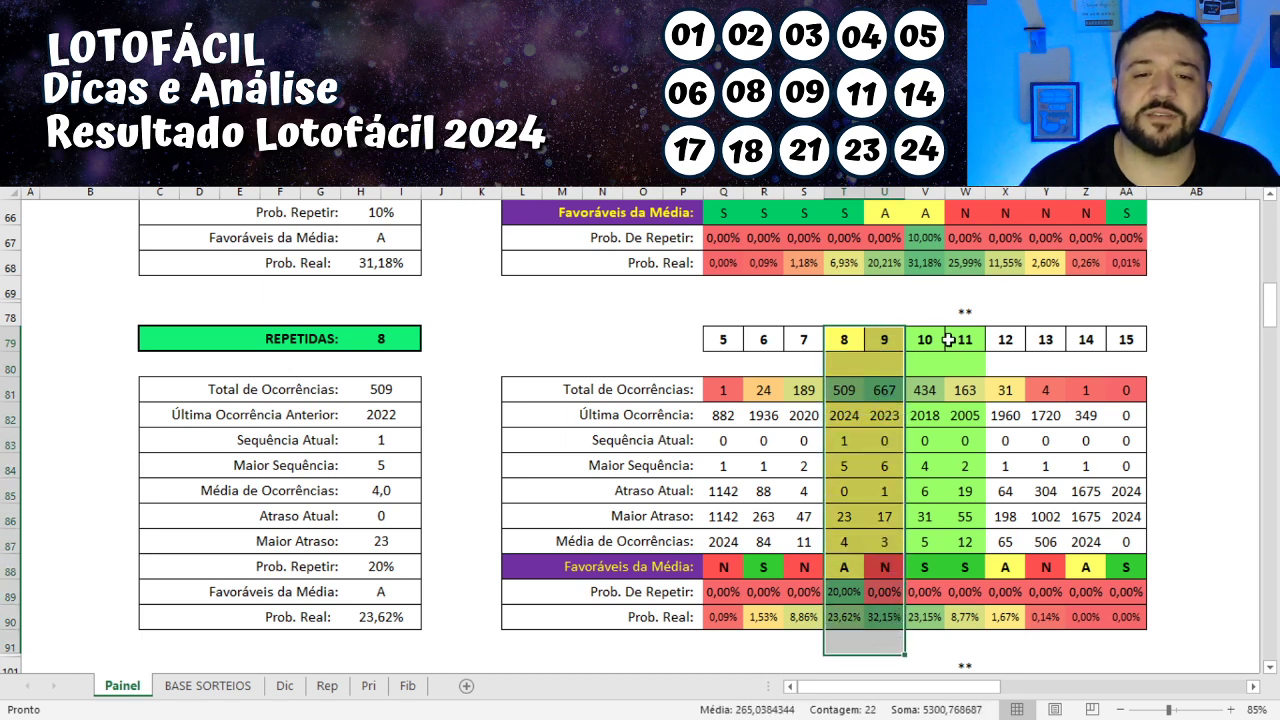
{"action": "left_click_drag", "start_coordinate": [928, 316], "coordinate": [962, 624]}
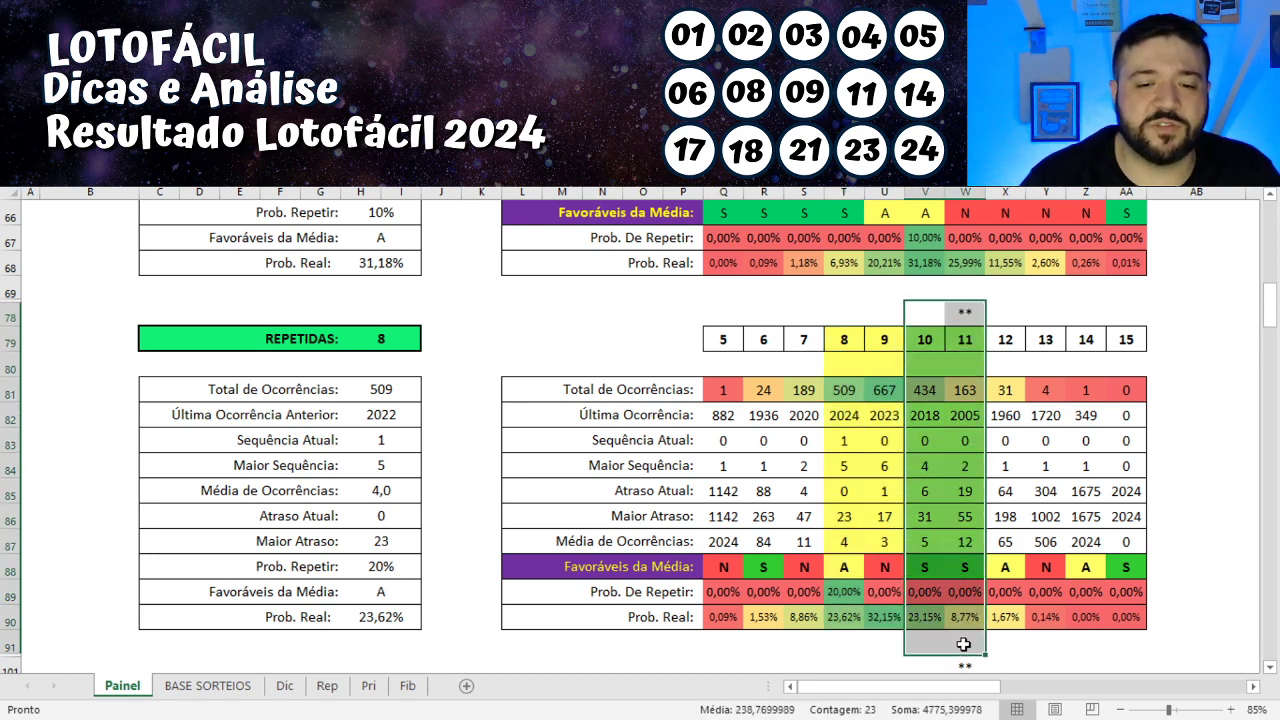
{"action": "left_click", "coordinate": [928, 310]}
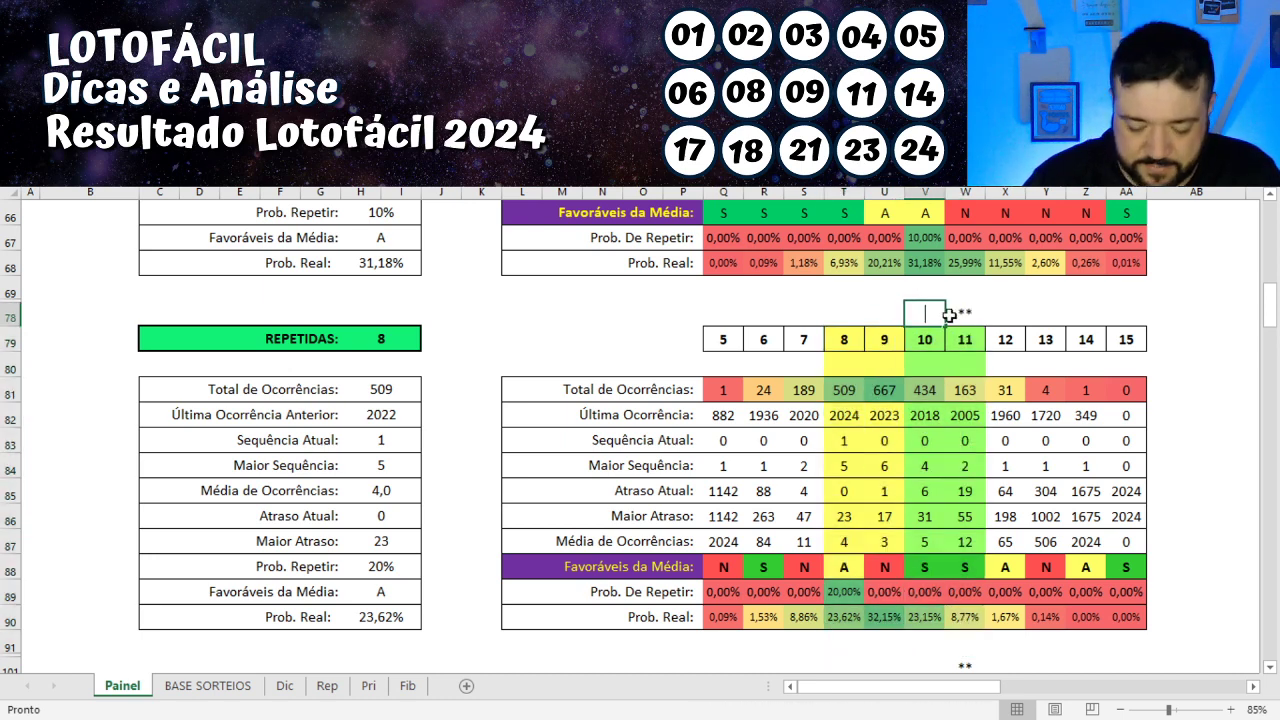
{"action": "type", "text": "*"}
{"action": "key", "text": "Tab"}
{"action": "left_click_drag", "start_coordinate": [930, 305], "coordinate": [940, 510]}
{"action": "left_click", "coordinate": [940, 510]}
Compare the 9 and 11 columns of the Moldura e Centro table and mark the 9 column with * above its header
{"action": "scroll", "coordinate": [527, 415], "scroll_direction": "down", "scroll_amount": 5}
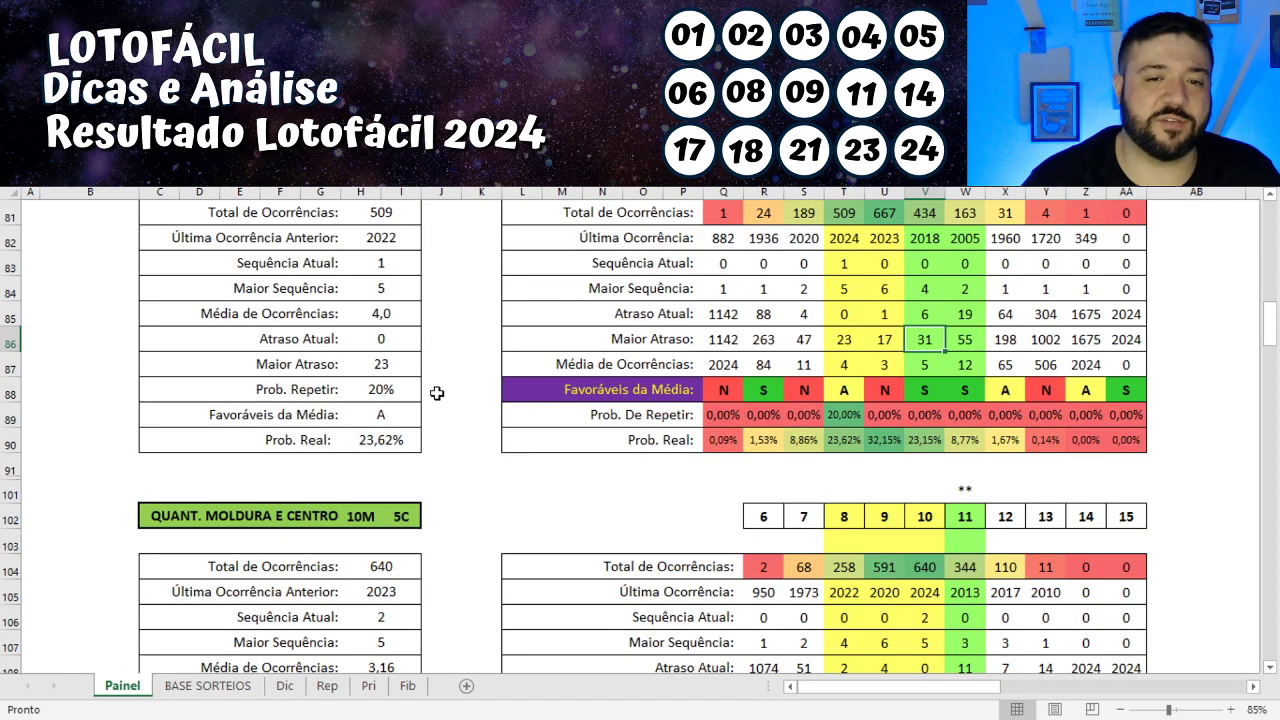
{"action": "left_click", "coordinate": [362, 288]}
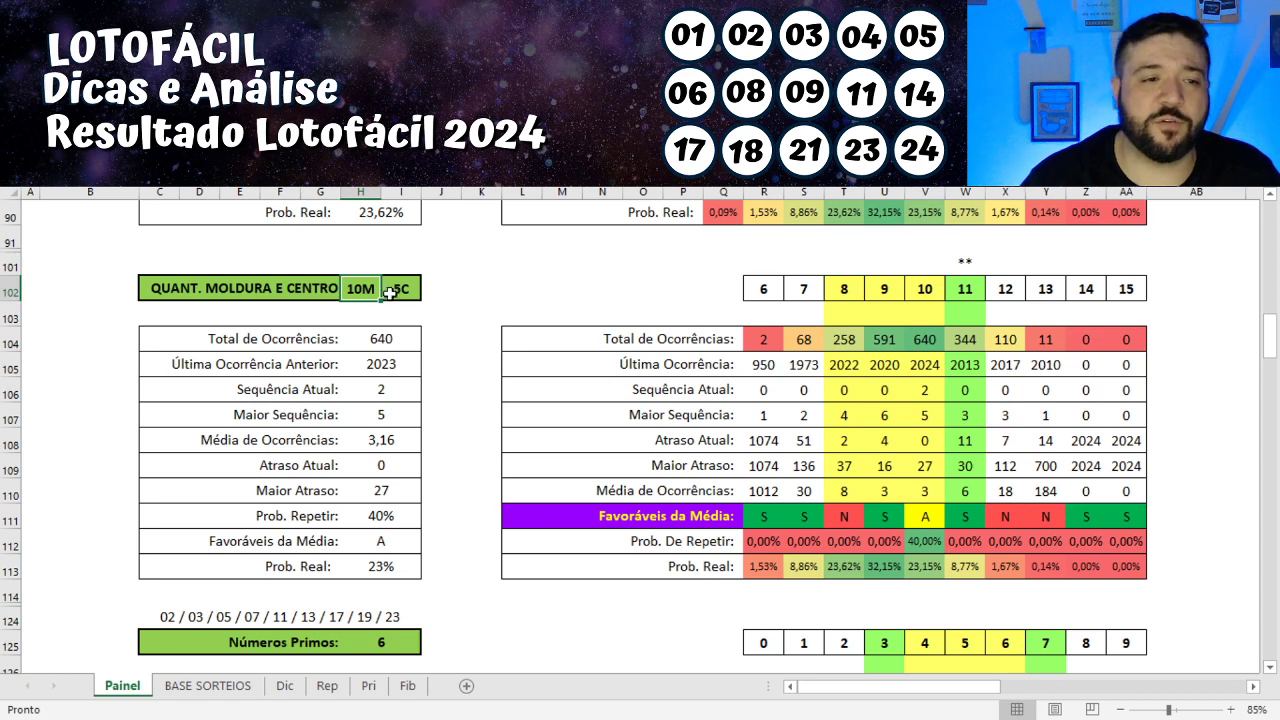
{"action": "left_click_drag", "start_coordinate": [964, 258], "coordinate": [963, 594]}
{"action": "mouse_move", "coordinate": [898, 492]}
{"action": "left_mouse_down"}
{"action": "mouse_move", "coordinate": [891, 286]}
{"action": "mouse_move", "coordinate": [925, 288]}
{"action": "mouse_move", "coordinate": [885, 520]}
{"action": "mouse_move", "coordinate": [884, 497]}
{"action": "left_mouse_up"}
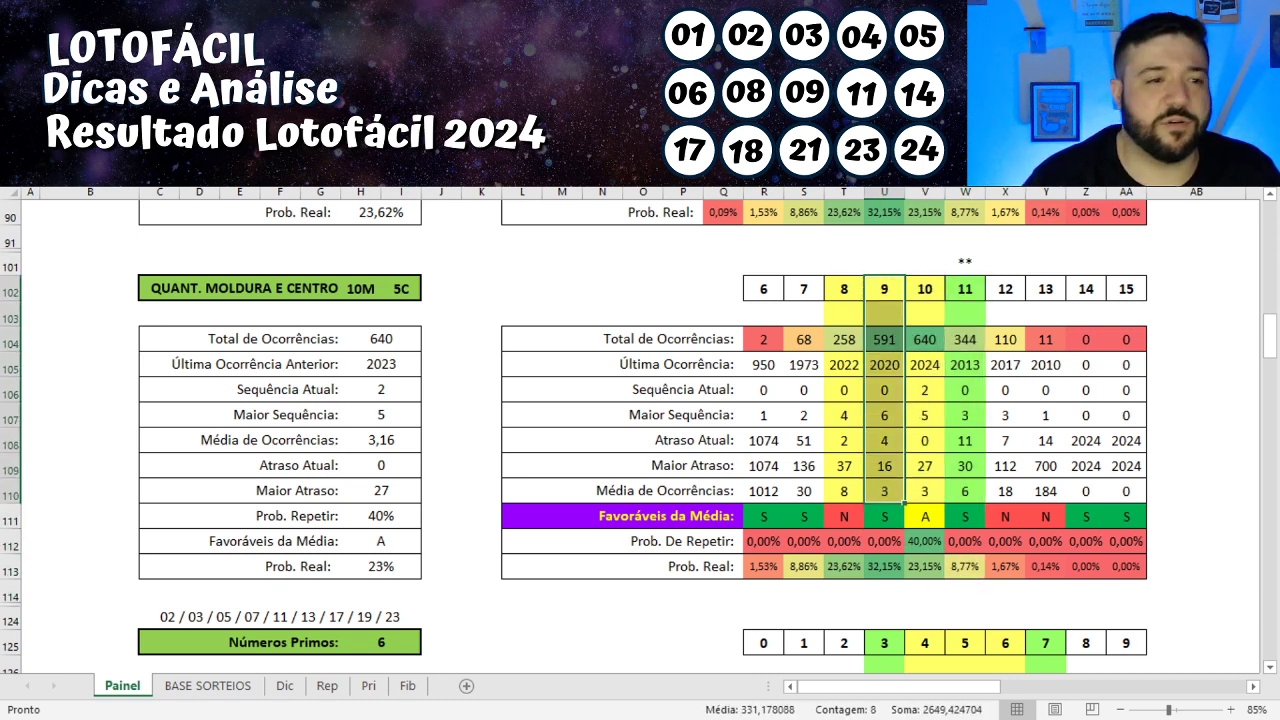
{"action": "left_click", "coordinate": [886, 259]}
{"action": "type", "text": "*"}
{"action": "key", "text": "Tab"}
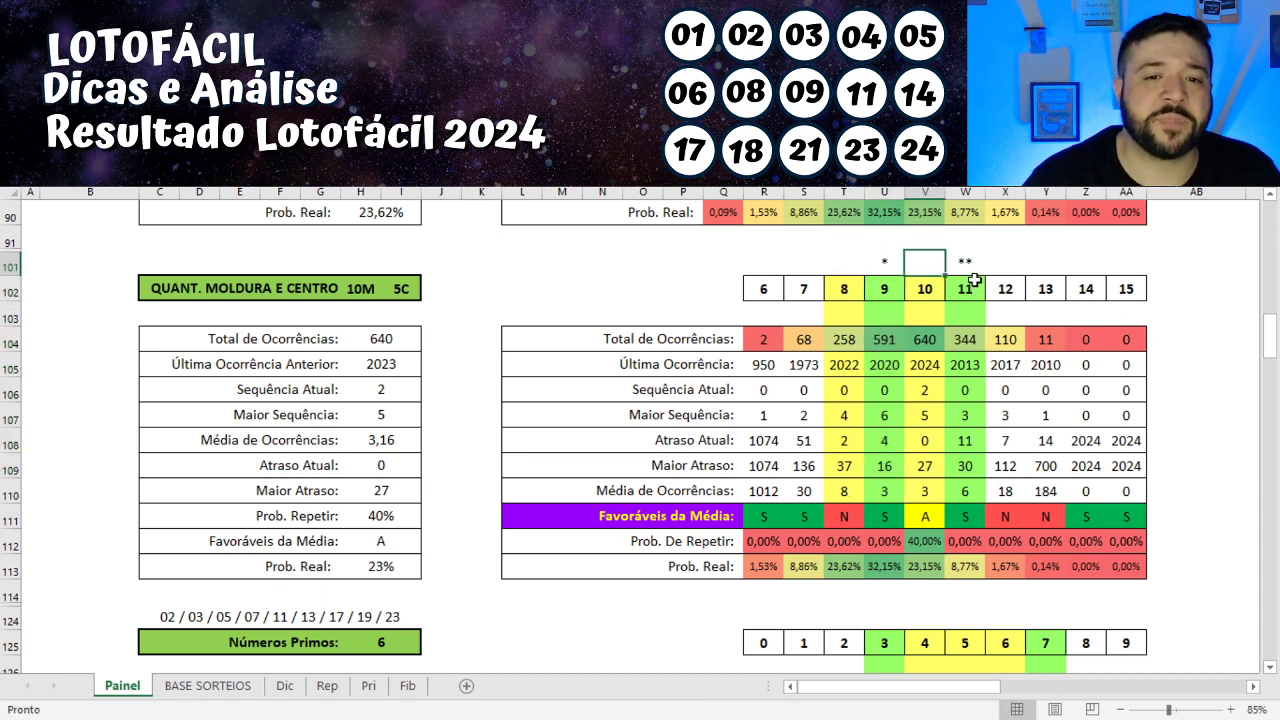
{"action": "left_click_drag", "start_coordinate": [975, 260], "coordinate": [958, 543]}
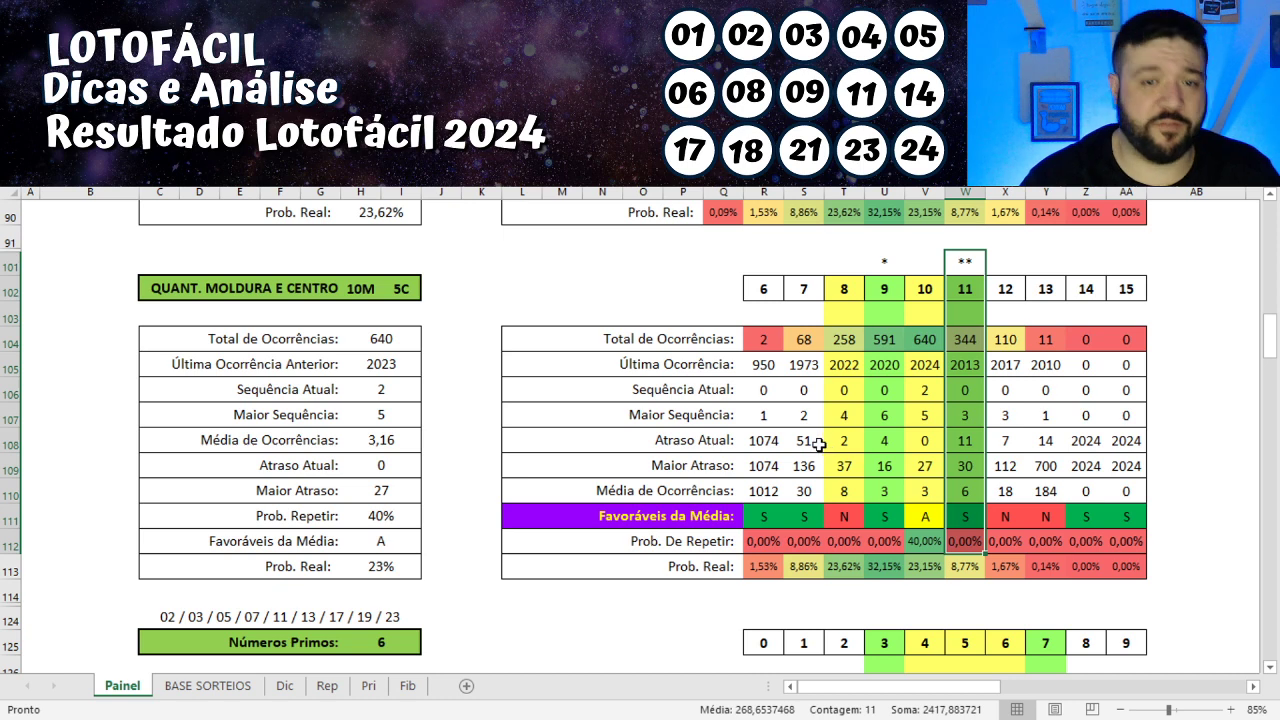
{"action": "left_click", "coordinate": [638, 514]}
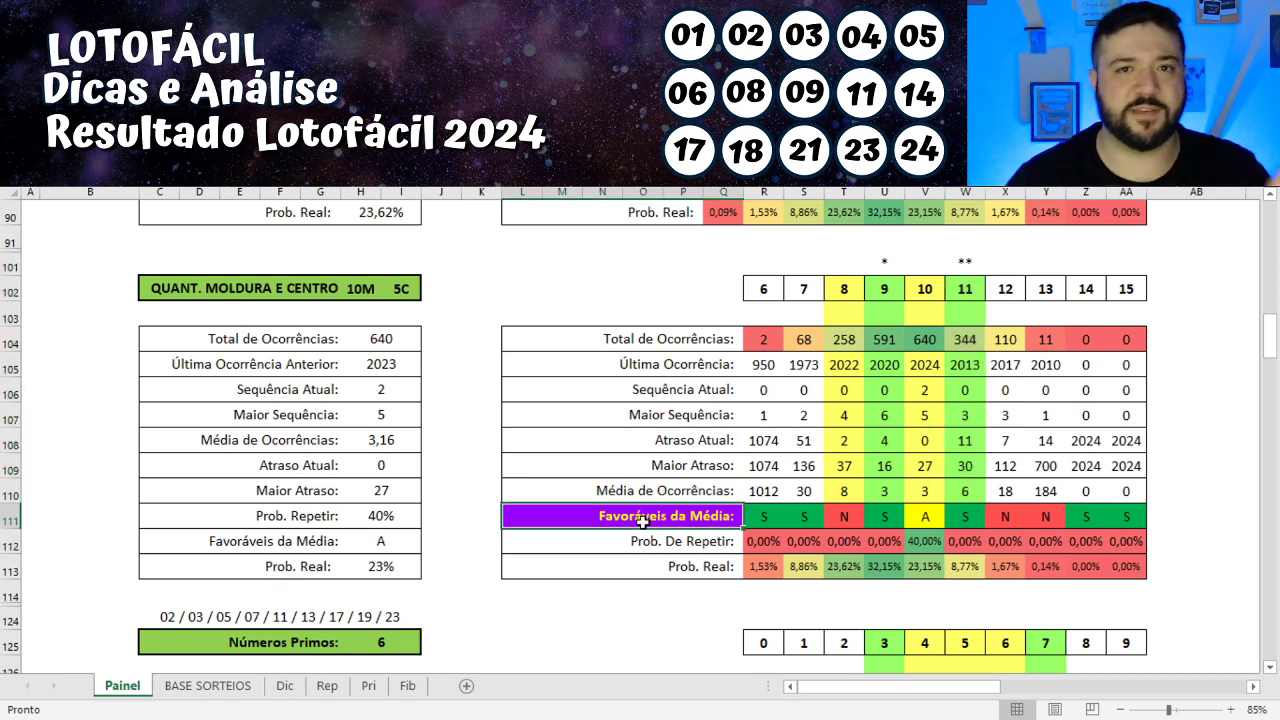
Compare the 5 and 6 columns of the Números Primos table and mark the 7 column with ** above its header
{"action": "scroll", "coordinate": [641, 521], "scroll_direction": "down", "scroll_amount": 5}
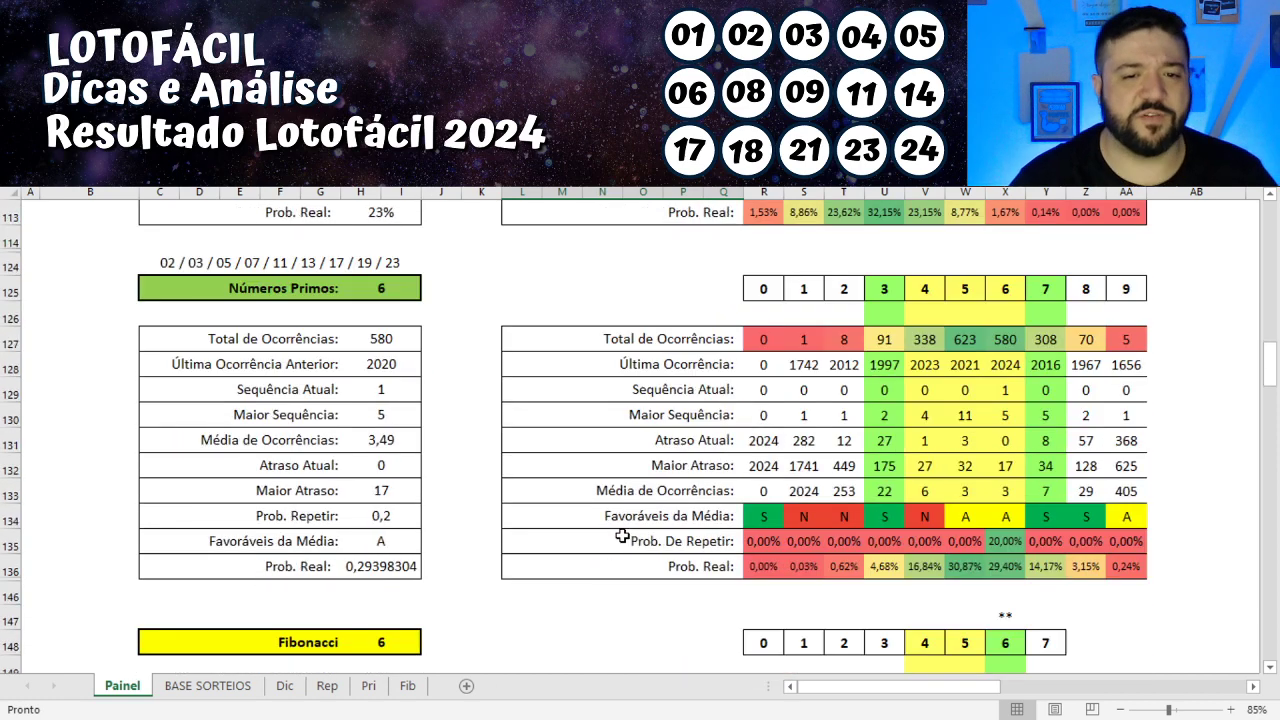
{"action": "left_click", "coordinate": [364, 297]}
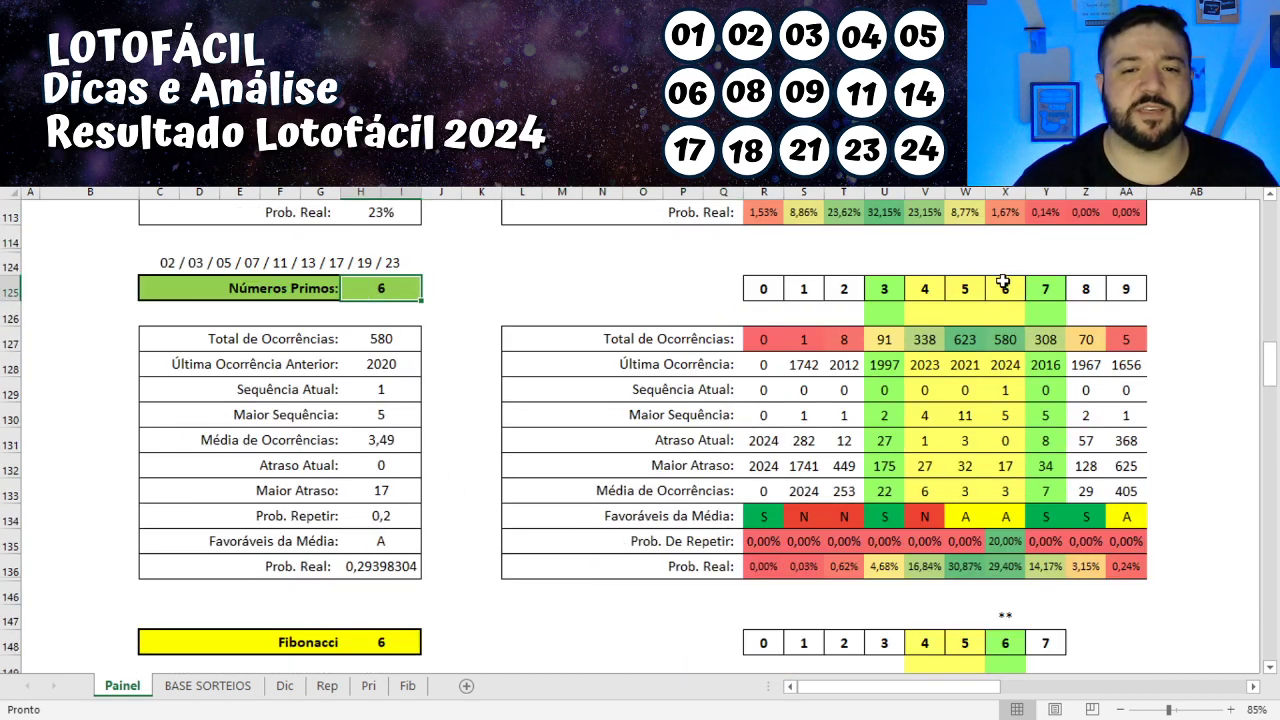
{"action": "left_click_drag", "start_coordinate": [1005, 288], "coordinate": [1006, 594]}
{"action": "left_click", "coordinate": [998, 512]}
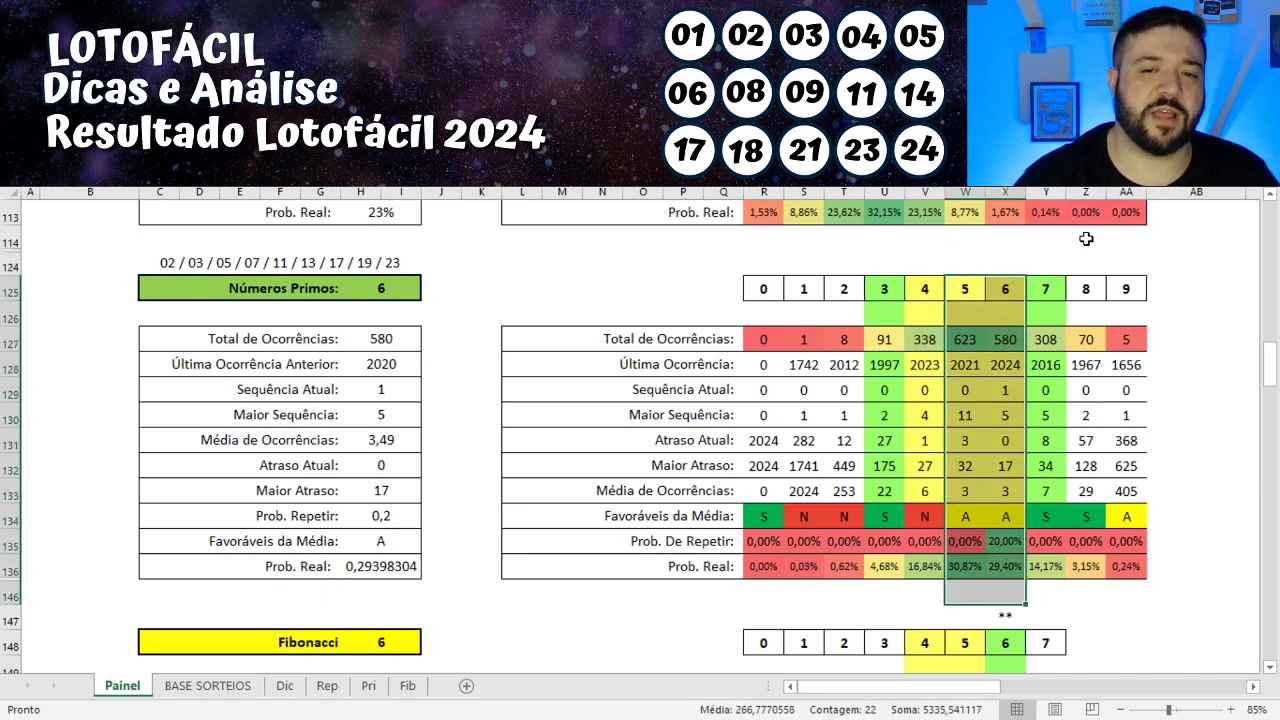
{"action": "left_click", "coordinate": [1050, 253]}
{"action": "type", "text": "**"}
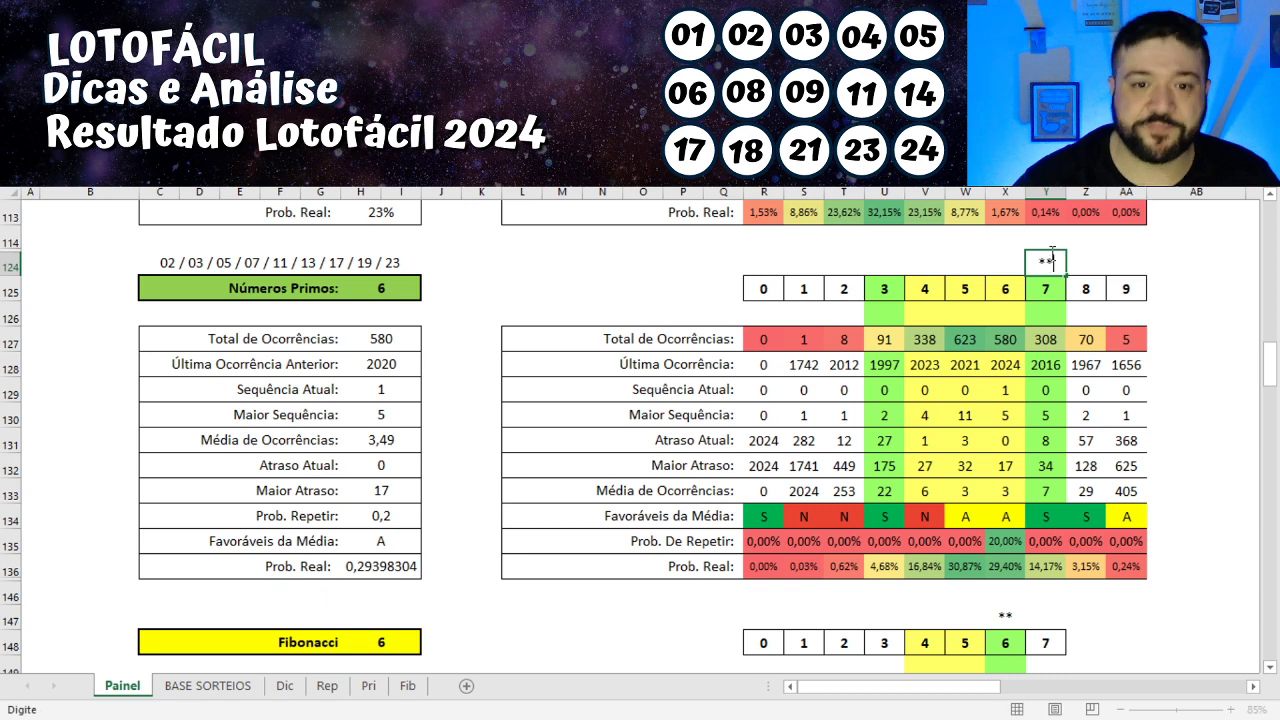
Mark the 3 column of the Números Primos table with ** in the cell above its header
{"action": "key", "text": "Left"}
{"action": "key", "text": "Left"}
{"action": "key", "text": "Left"}
{"action": "key", "text": "Left"}
{"action": "key", "text": "Left"}
{"action": "key", "text": "Right"}
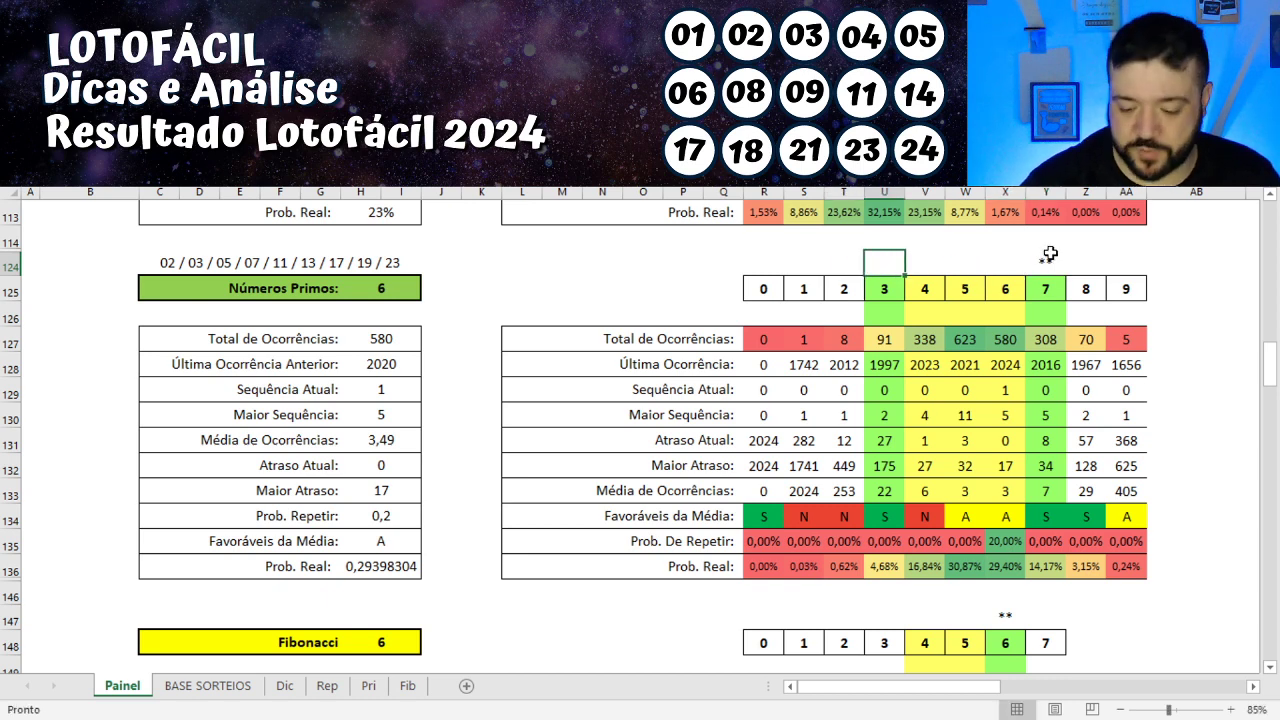
{"action": "type", "text": "**"}
{"action": "key", "text": "Right"}
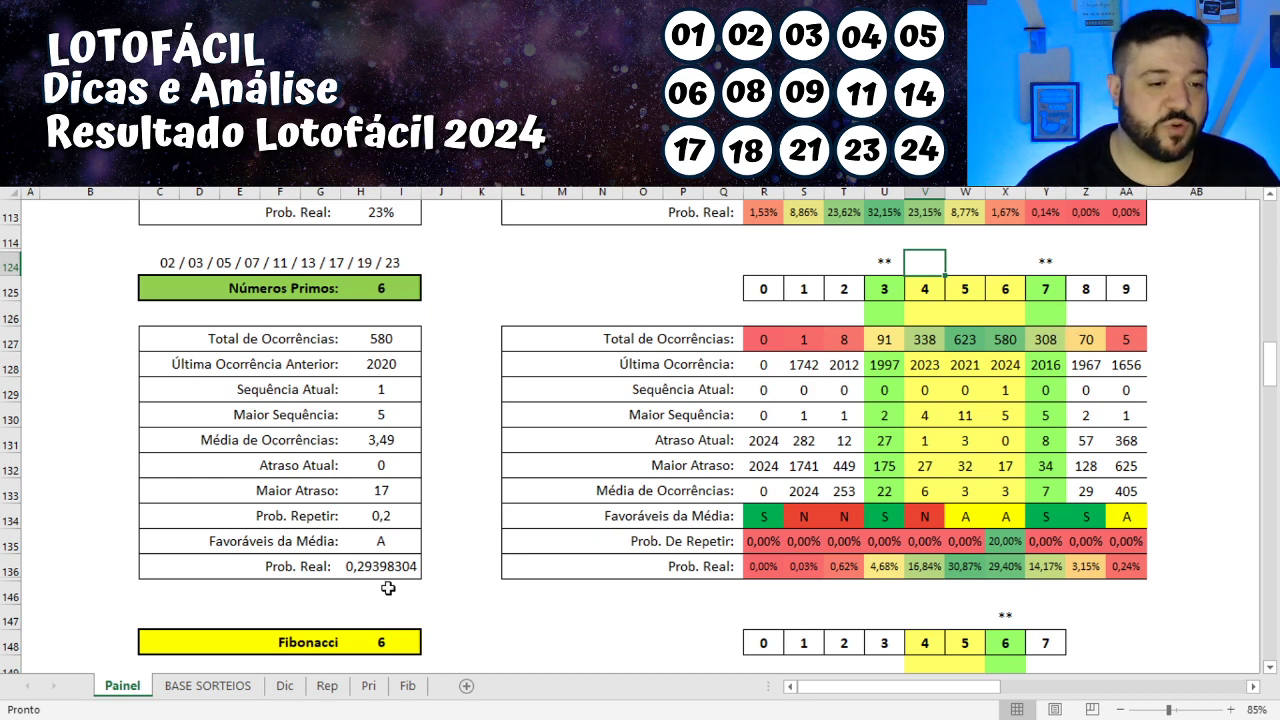
Review the Fibonacci table and recolour it, filling the 6 column yellow and the 3 column green
{"action": "left_click", "coordinate": [402, 638]}
{"action": "scroll", "coordinate": [466, 471], "scroll_direction": "down", "scroll_amount": 5}
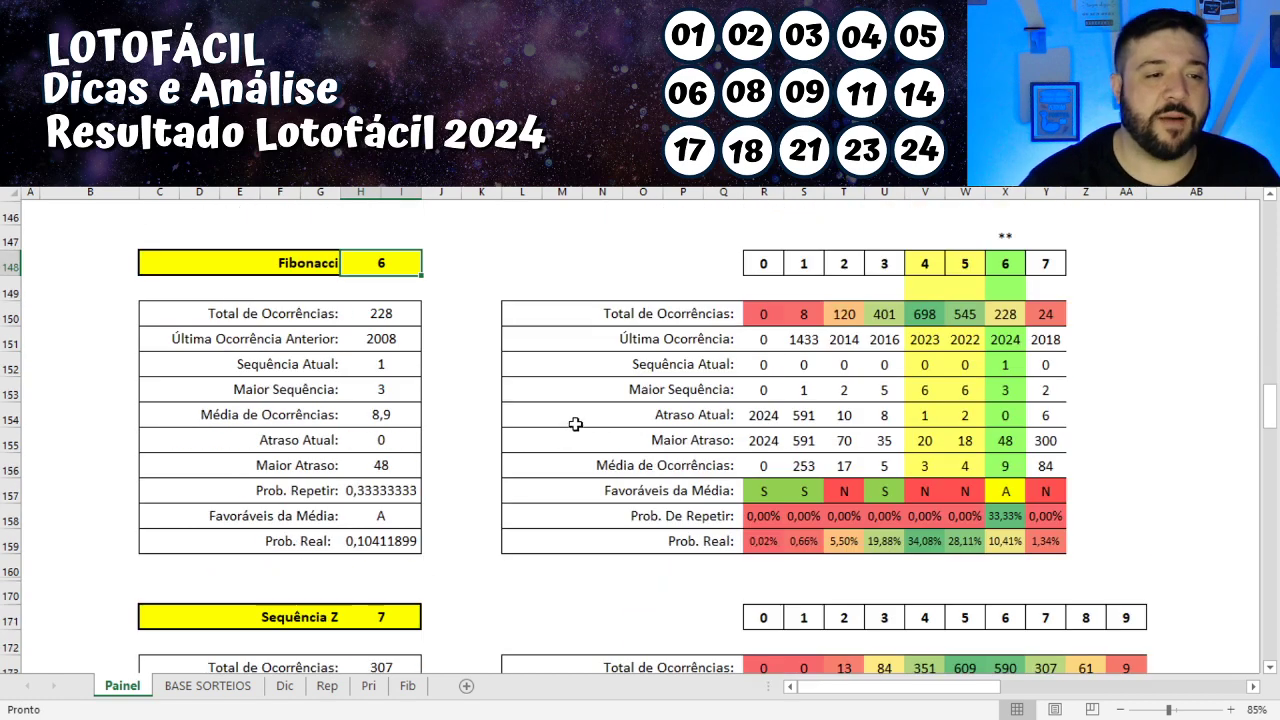
{"action": "left_click", "coordinate": [298, 256]}
{"action": "left_click", "coordinate": [1003, 238]}
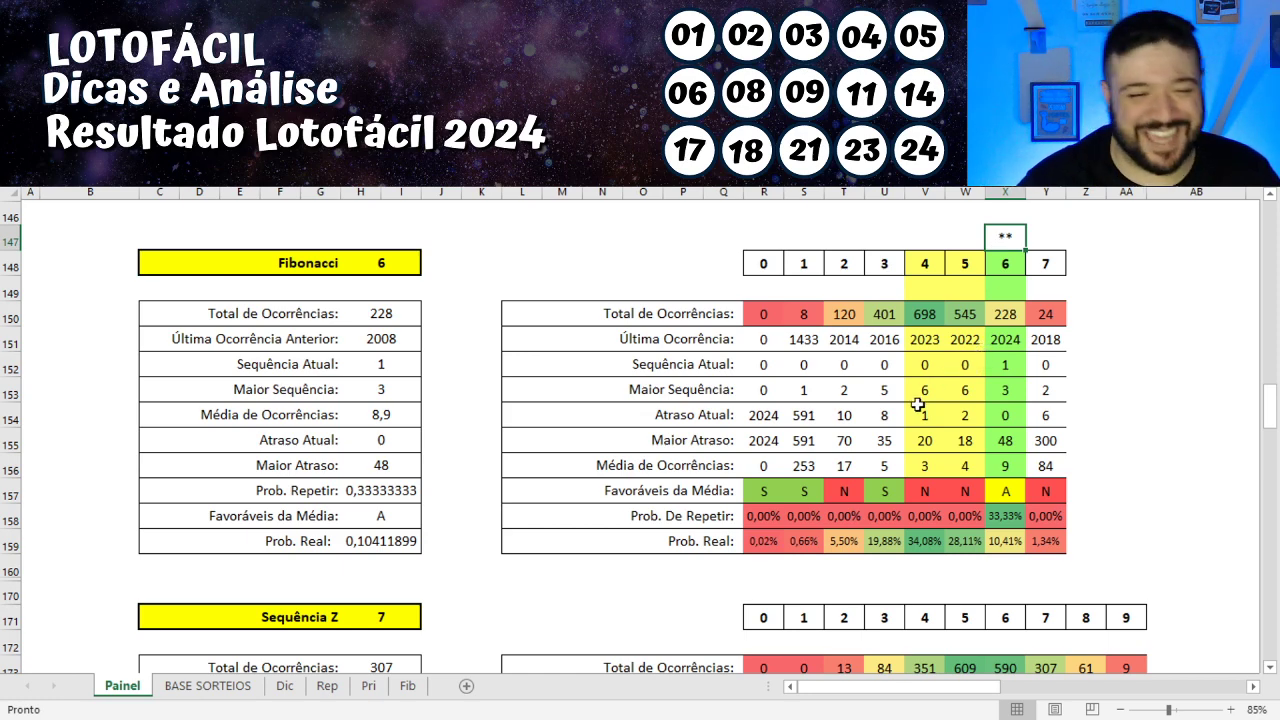
{"action": "scroll", "coordinate": [917, 404], "scroll_direction": "up", "scroll_amount": 1}
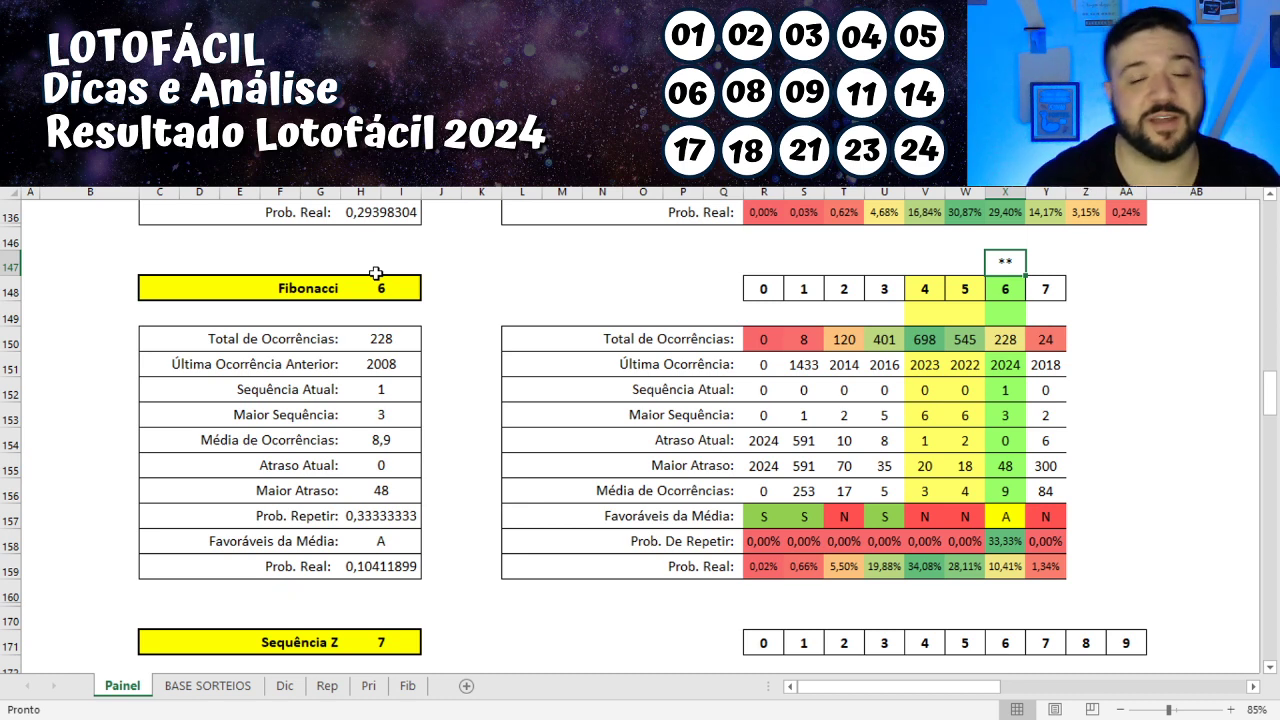
{"action": "left_click_drag", "start_coordinate": [1008, 490], "coordinate": [1006, 286]}
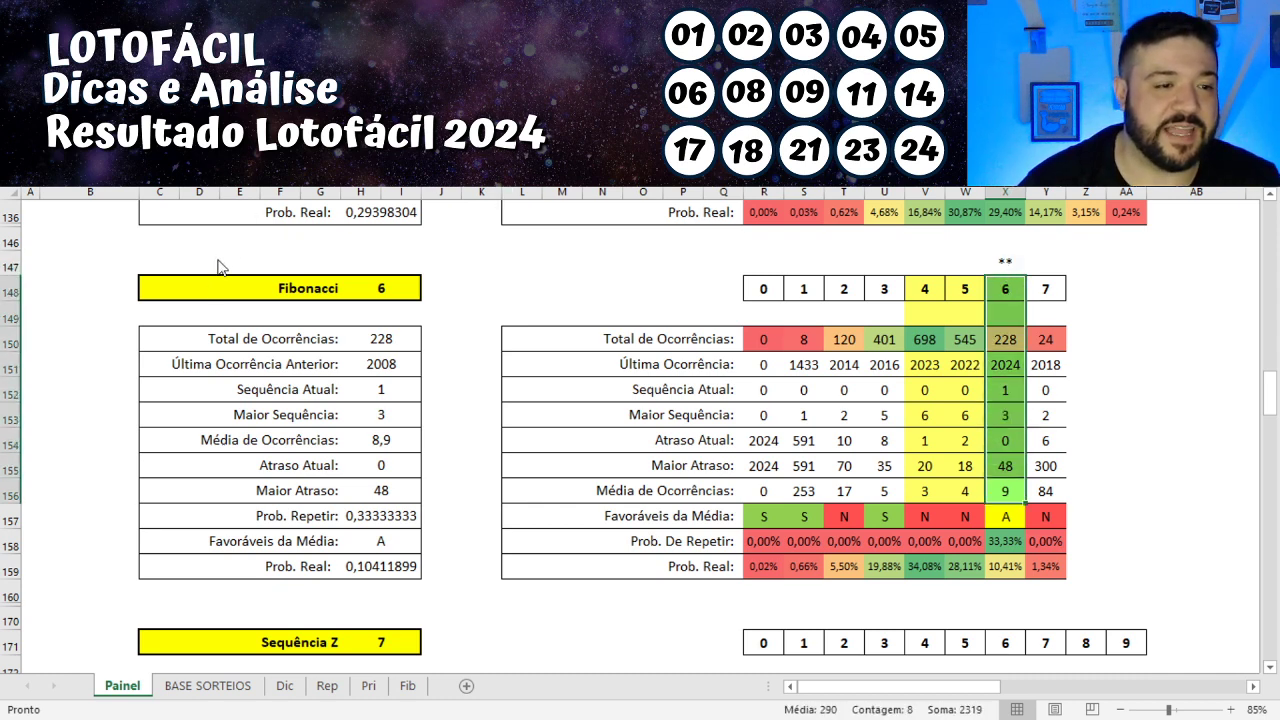
{"action": "left_click_drag", "start_coordinate": [884, 492], "coordinate": [886, 251]}
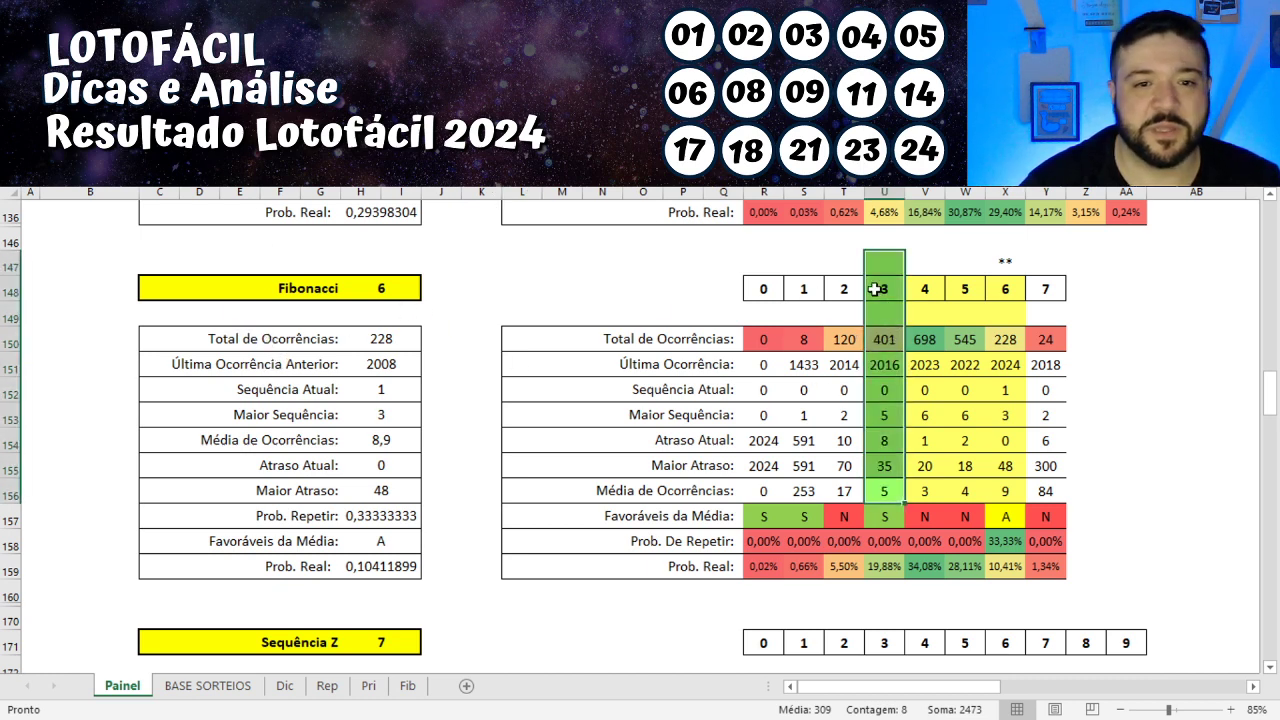
Mark the 3 column of the Fibonacci table with ** above its header and clear the mark above the 6 column
{"action": "left_click", "coordinate": [880, 262]}
{"action": "type", "text": "**"}
{"action": "key", "text": "Right"}
{"action": "key", "text": "Right"}
{"action": "key", "text": "Right"}
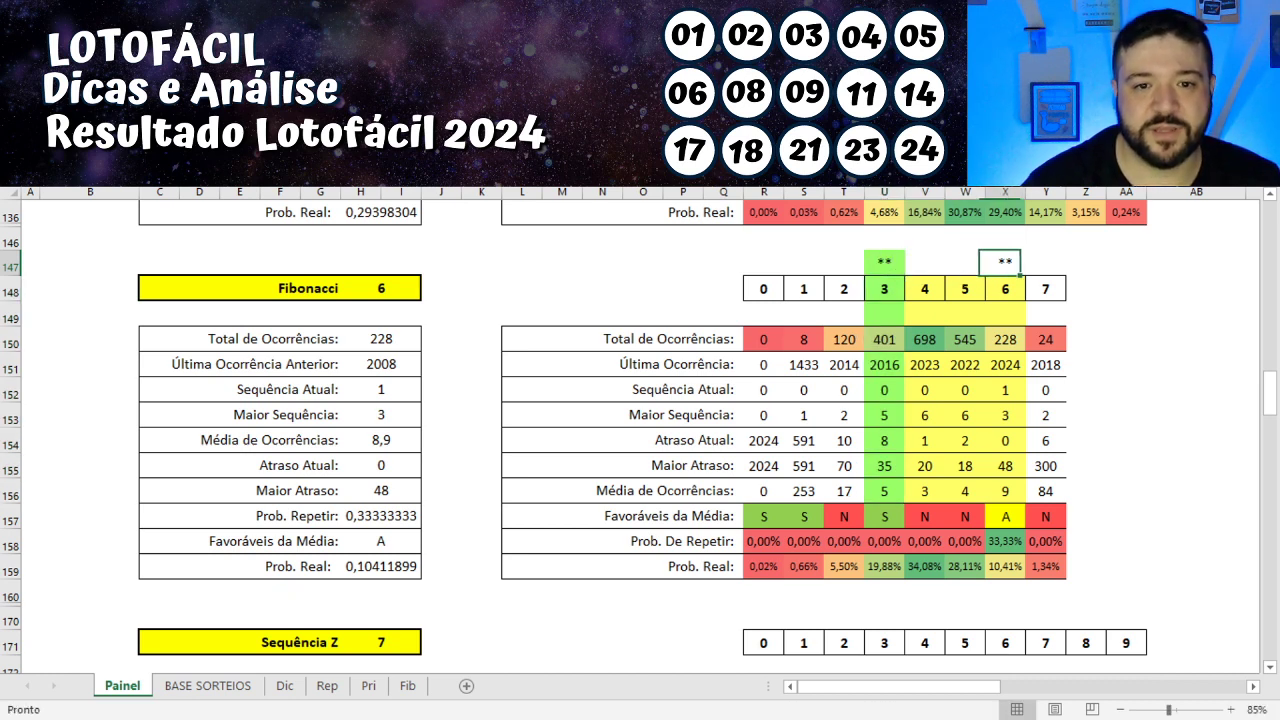
{"action": "key", "text": "Delete"}
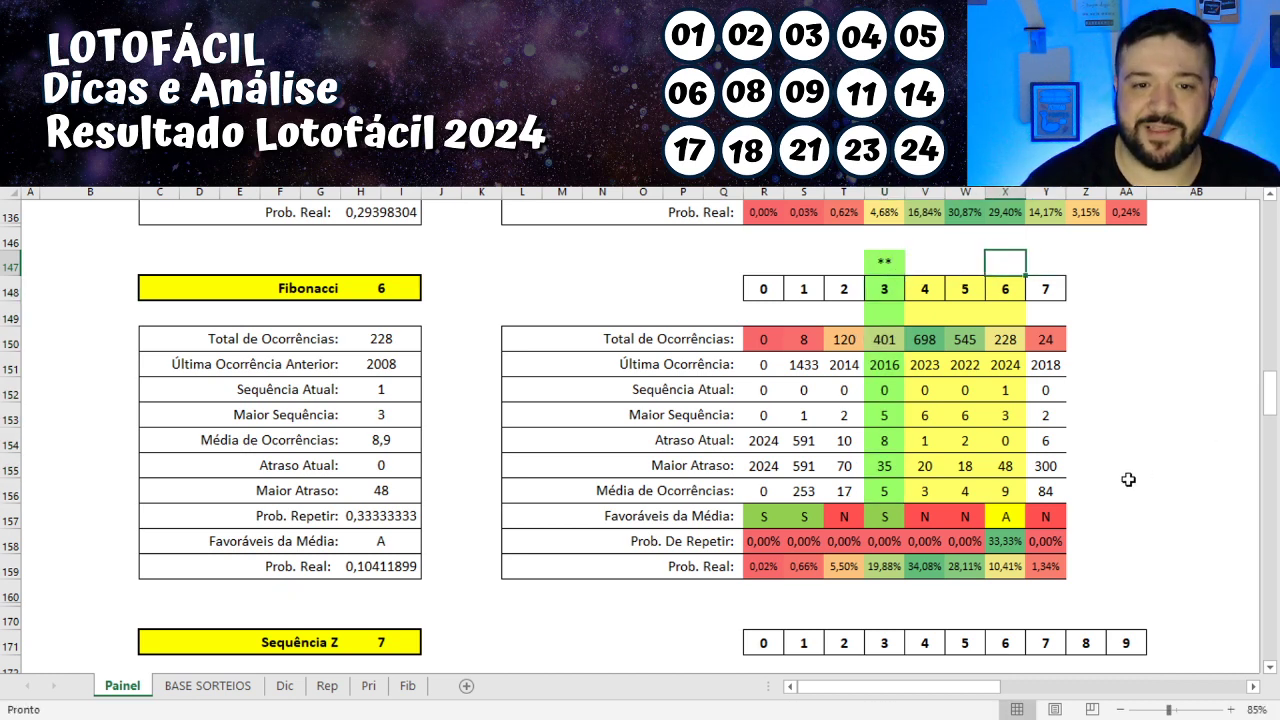
{"action": "left_click", "coordinate": [893, 288]}
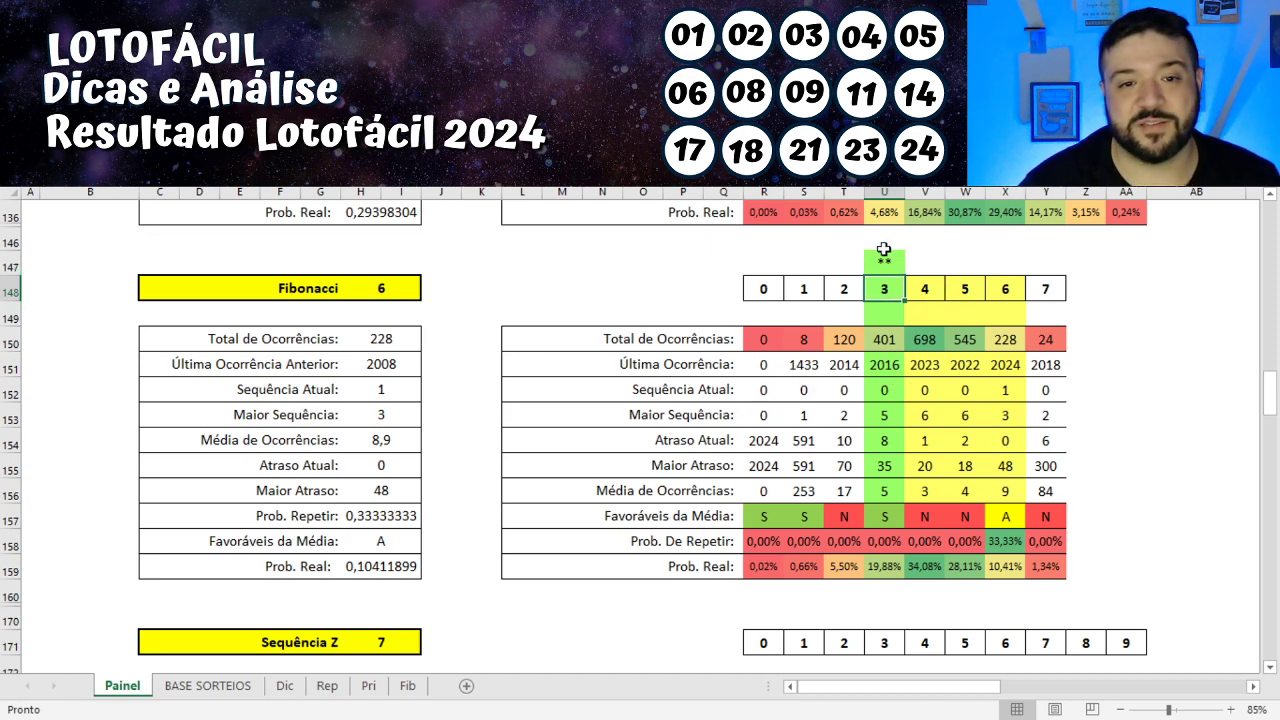
{"action": "left_click_drag", "start_coordinate": [884, 249], "coordinate": [869, 506]}
Clear the mark above the 3 column of the Múltiplos de 3 table and mark the 4 column with **
{"action": "scroll", "coordinate": [587, 491], "scroll_direction": "down", "scroll_amount": 2}
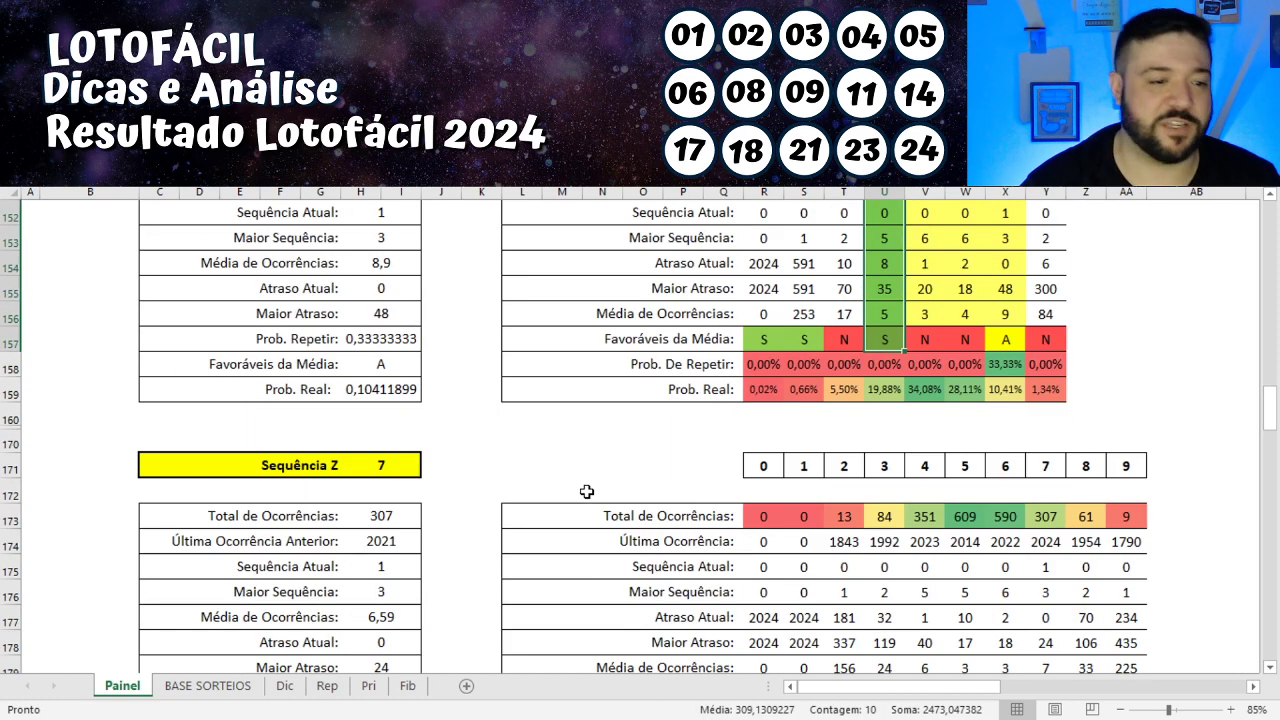
{"action": "scroll", "coordinate": [587, 491], "scroll_direction": "down", "scroll_amount": 7}
{"action": "left_click", "coordinate": [370, 291]}
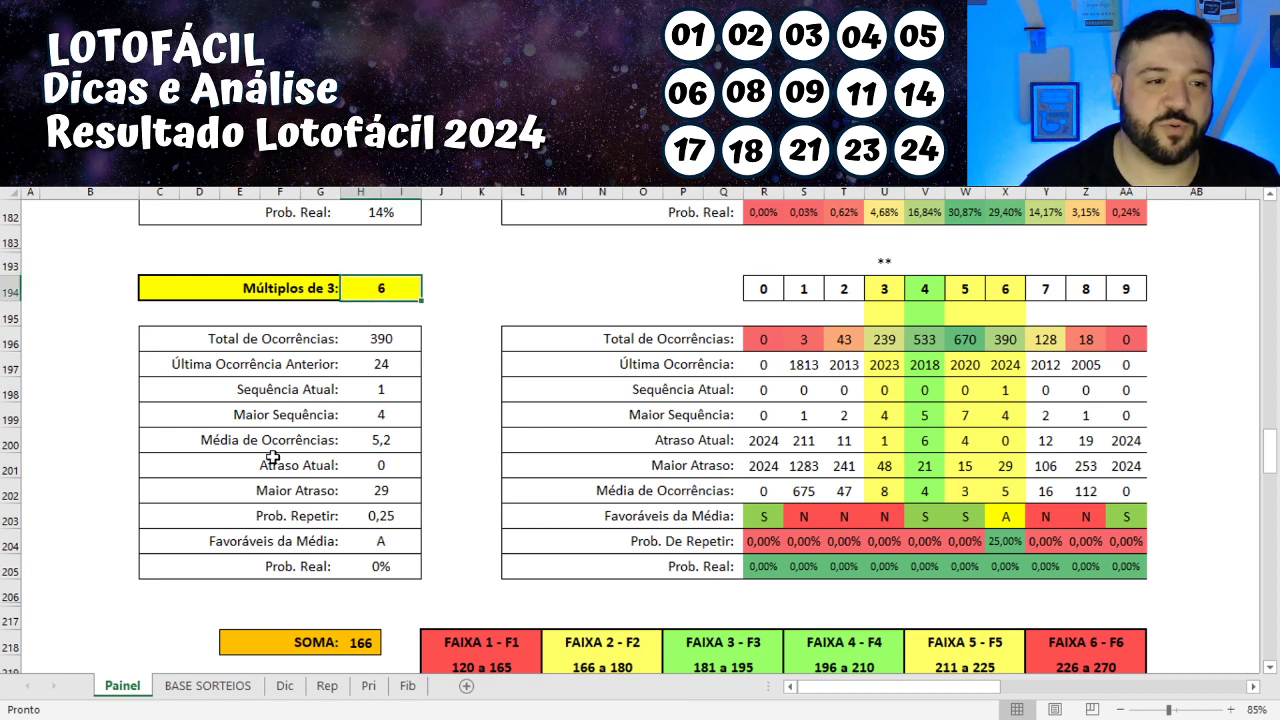
{"action": "mouse_move", "coordinate": [1003, 293]}
{"action": "left_mouse_down"}
{"action": "mouse_move", "coordinate": [1006, 491]}
{"action": "mouse_move", "coordinate": [1010, 293]}
{"action": "left_mouse_up"}
{"action": "left_click", "coordinate": [886, 264]}
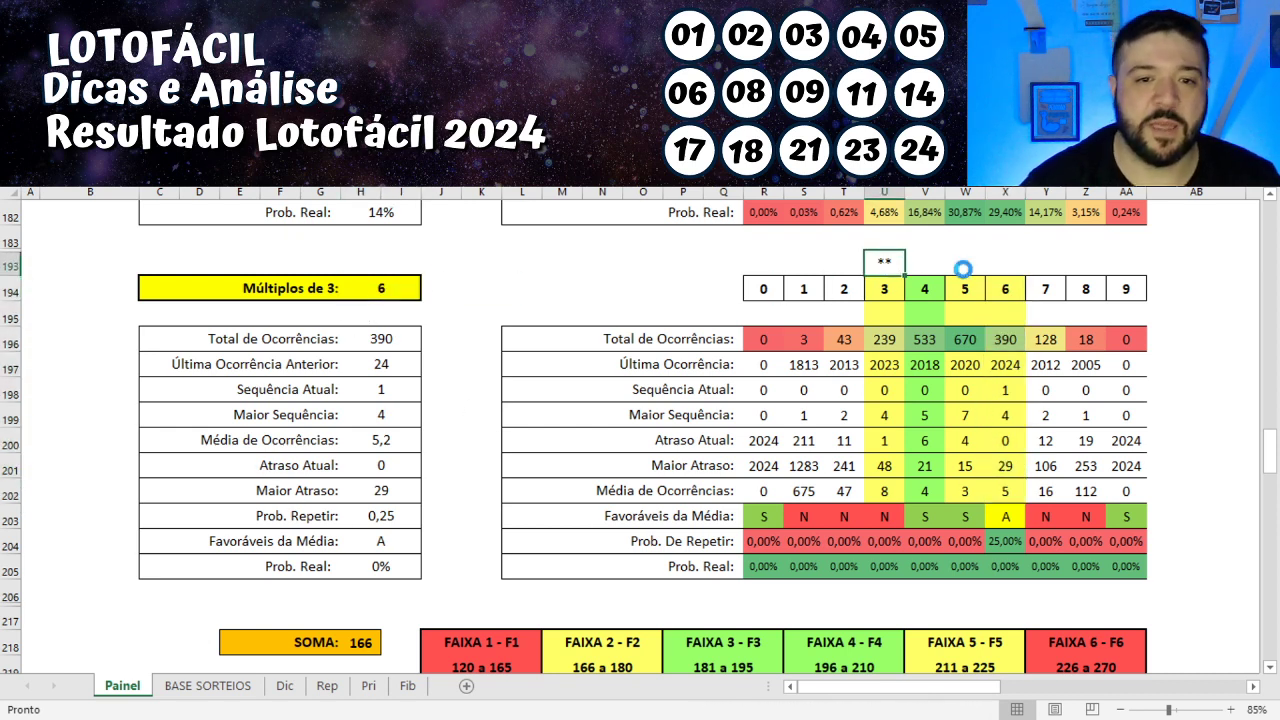
{"action": "key", "text": "Right"}
{"action": "type", "text": "**"}
{"action": "key", "text": "Right"}
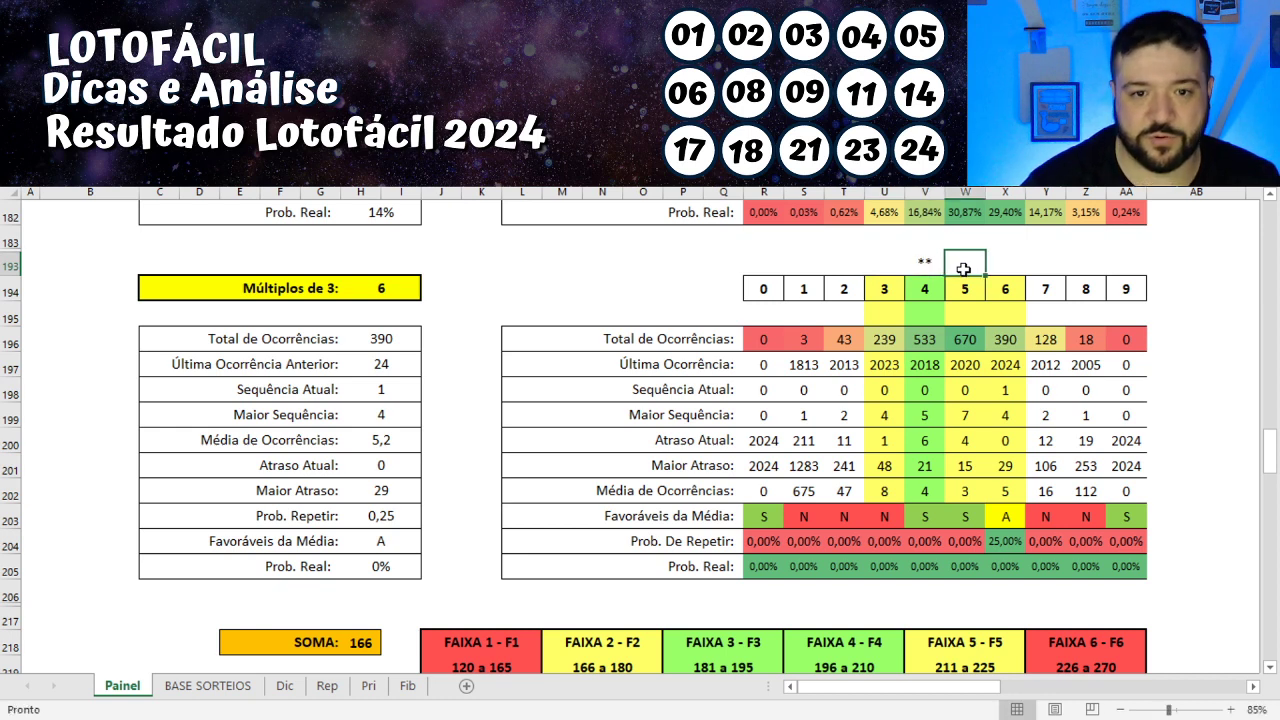
Mark the 5 column of the Múltiplos de 3 table with ** above its header and fill the column green
{"action": "type", "text": "**"}
{"action": "key", "text": "Right"}
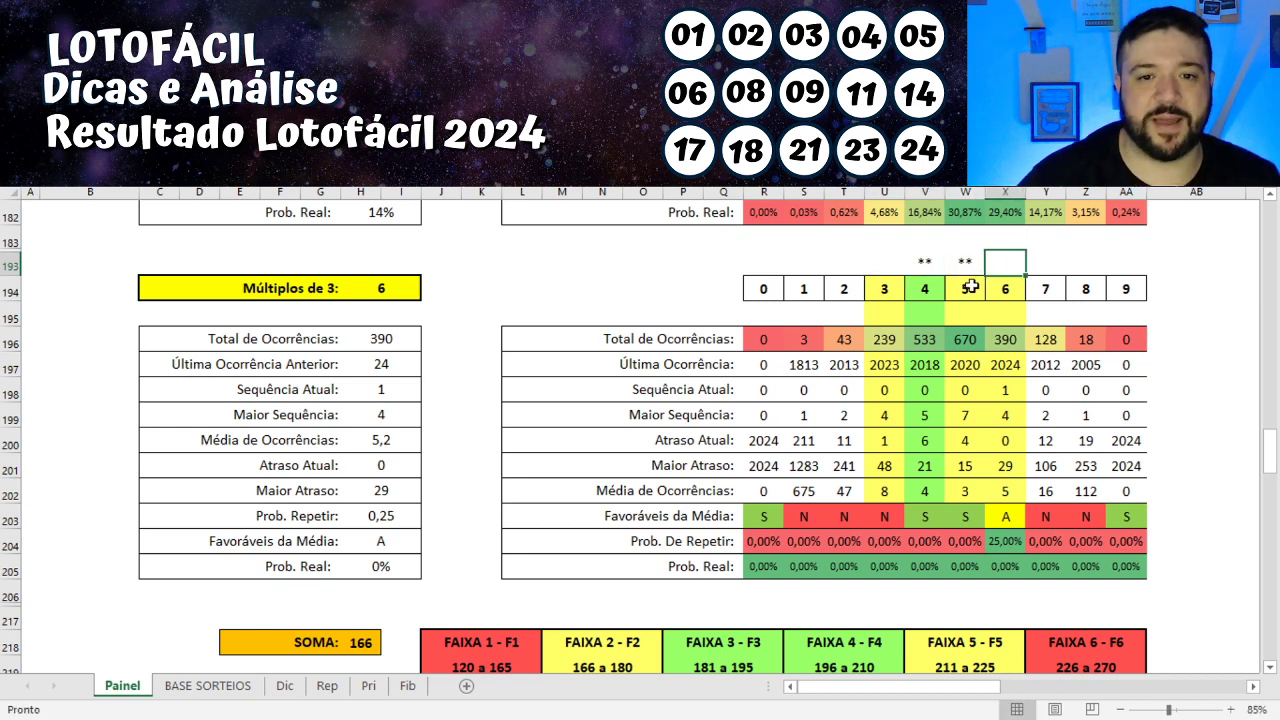
{"action": "left_click_drag", "start_coordinate": [970, 287], "coordinate": [966, 492]}
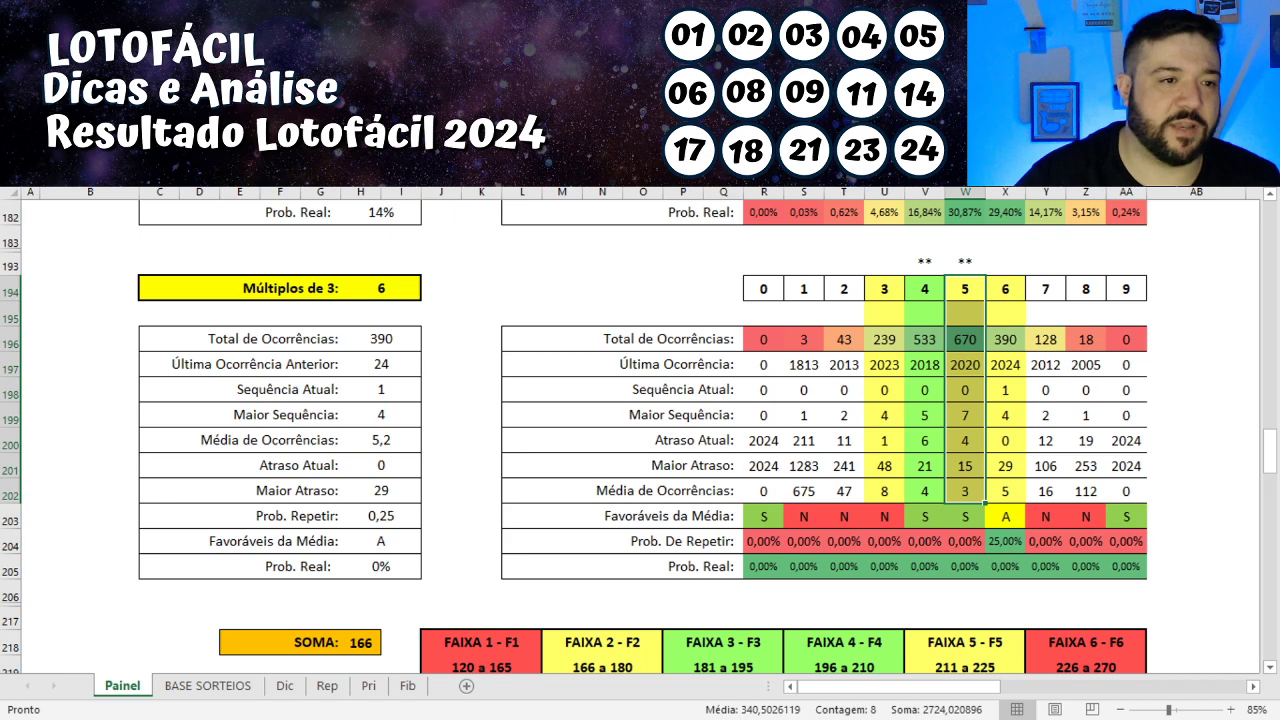
{"action": "left_click_drag", "start_coordinate": [884, 238], "coordinate": [897, 262]}
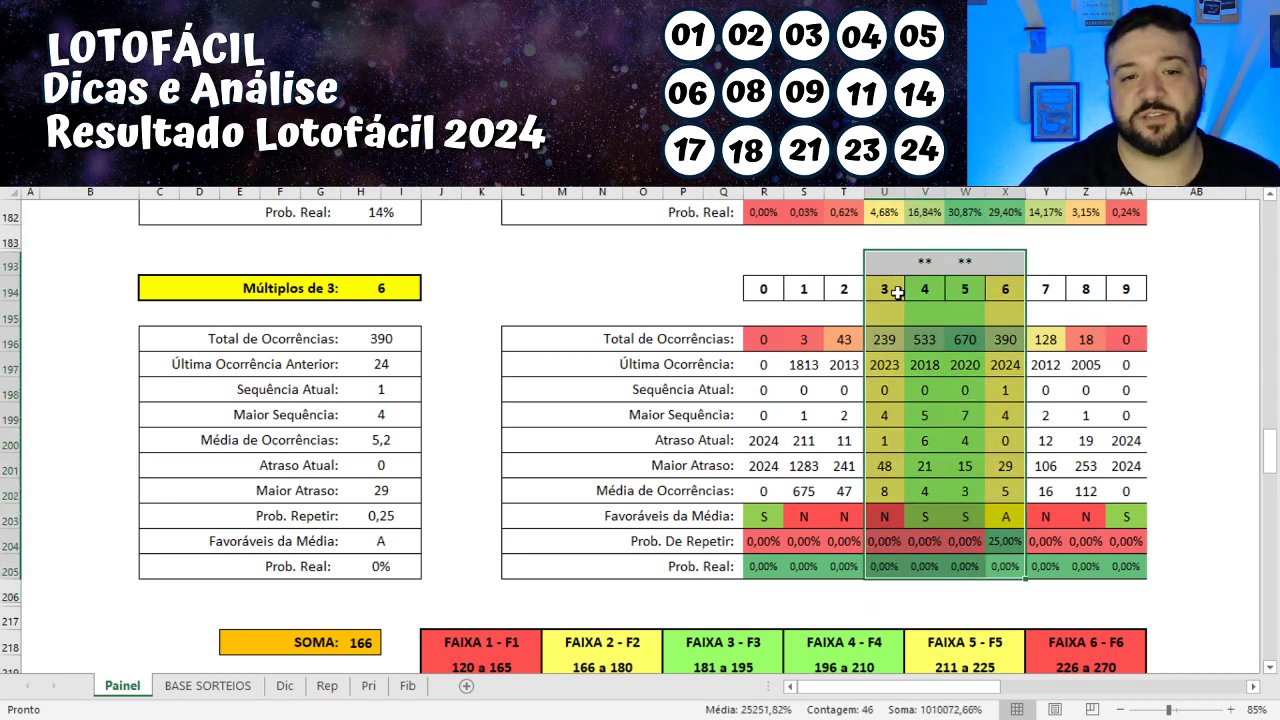
Check the SOMA value against the FAIXA 2 range of 166 a 180
{"action": "scroll", "coordinate": [640, 450], "scroll_direction": "down", "scroll_amount": 4}
{"action": "left_click", "coordinate": [360, 372]}
{"action": "left_click", "coordinate": [633, 370]}
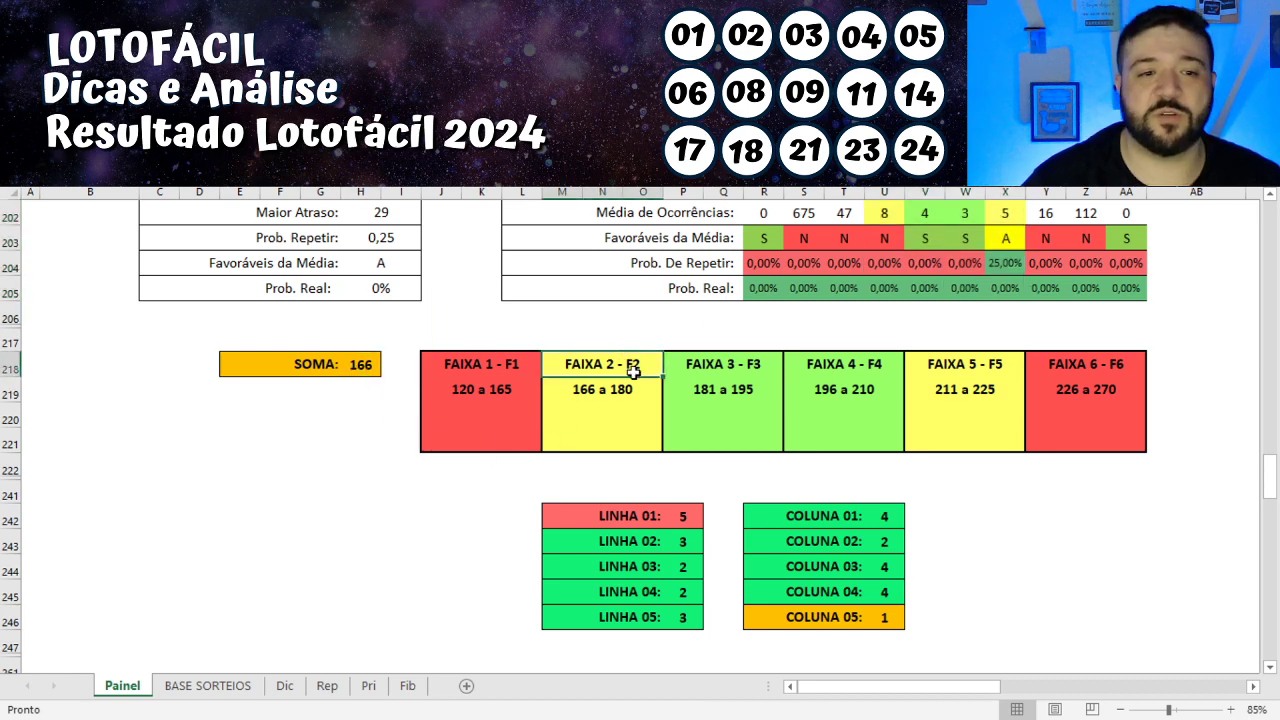
{"action": "left_click_drag", "start_coordinate": [633, 370], "coordinate": [630, 445]}
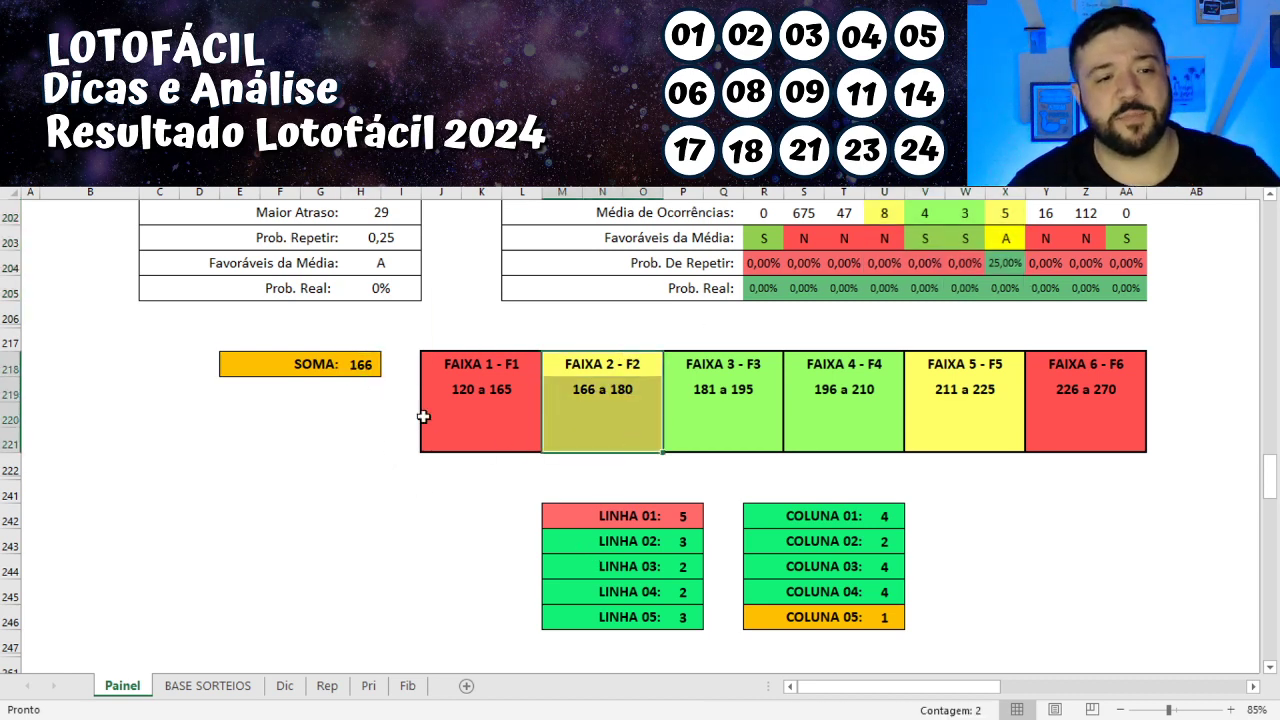
Go through the counts for LINHA 01 to 05 and COLUNA 01 to 05 one by one
{"action": "left_click", "coordinate": [686, 516]}
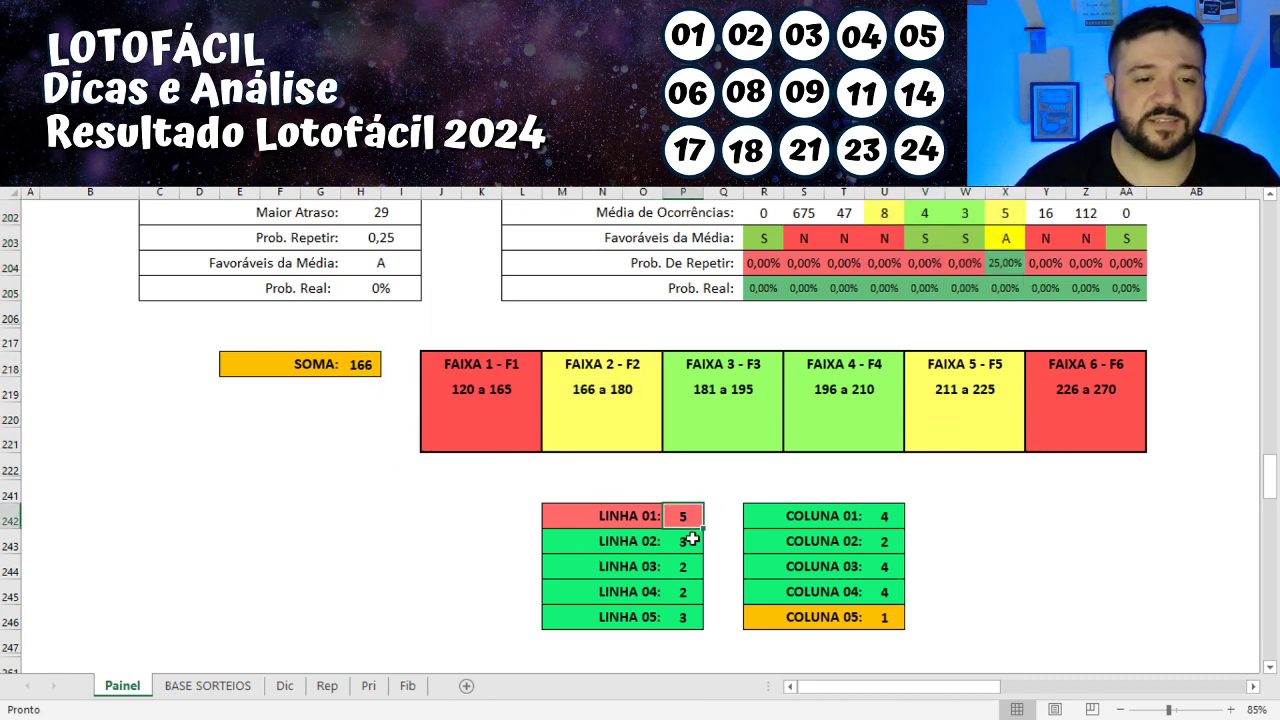
{"action": "left_click", "coordinate": [686, 540]}
{"action": "left_click", "coordinate": [686, 564]}
{"action": "left_click", "coordinate": [686, 590]}
{"action": "left_click", "coordinate": [682, 618]}
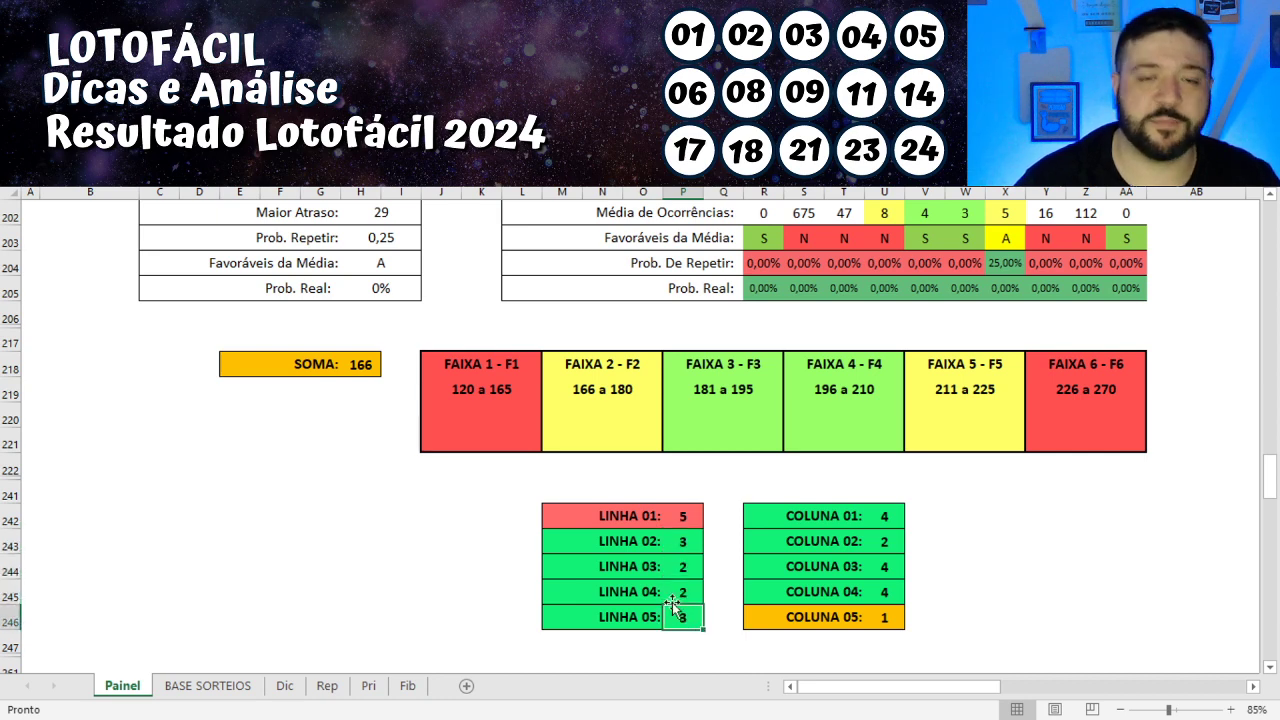
{"action": "left_click", "coordinate": [884, 516]}
{"action": "left_click_drag", "start_coordinate": [884, 541], "coordinate": [884, 566]}
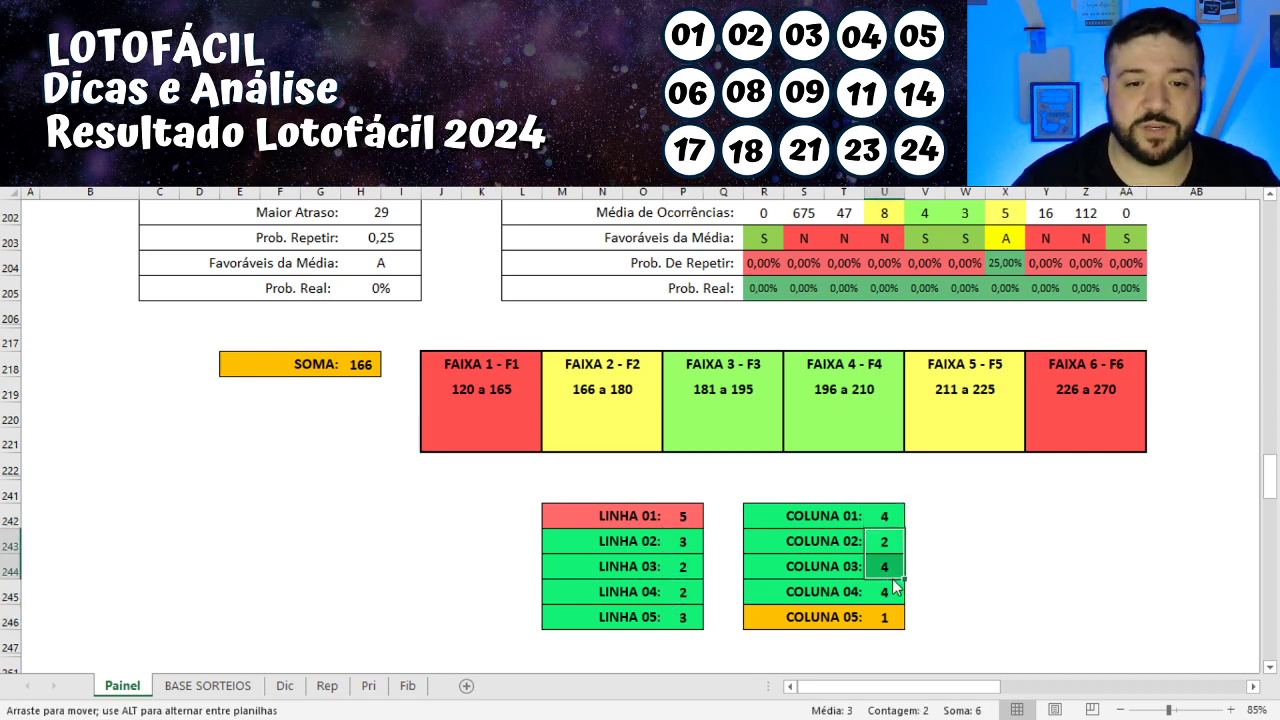
{"action": "left_click", "coordinate": [884, 591]}
{"action": "left_click", "coordinate": [882, 615]}
Copy the drawn numbers of the ÚLTIMO row into the yellow row 346 below the 21 DZ line, starting in column C
{"action": "scroll", "coordinate": [717, 566], "scroll_direction": "down", "scroll_amount": 8}
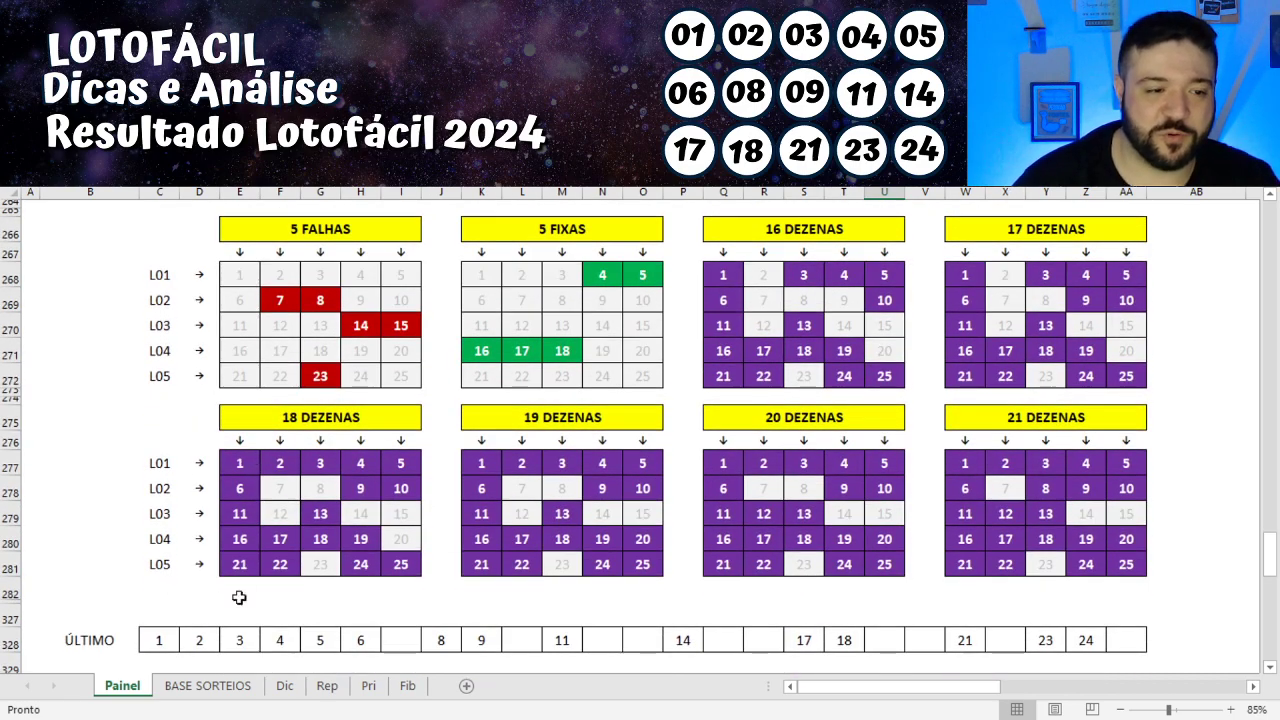
{"action": "left_click_drag", "start_coordinate": [178, 628], "coordinate": [1108, 640]}
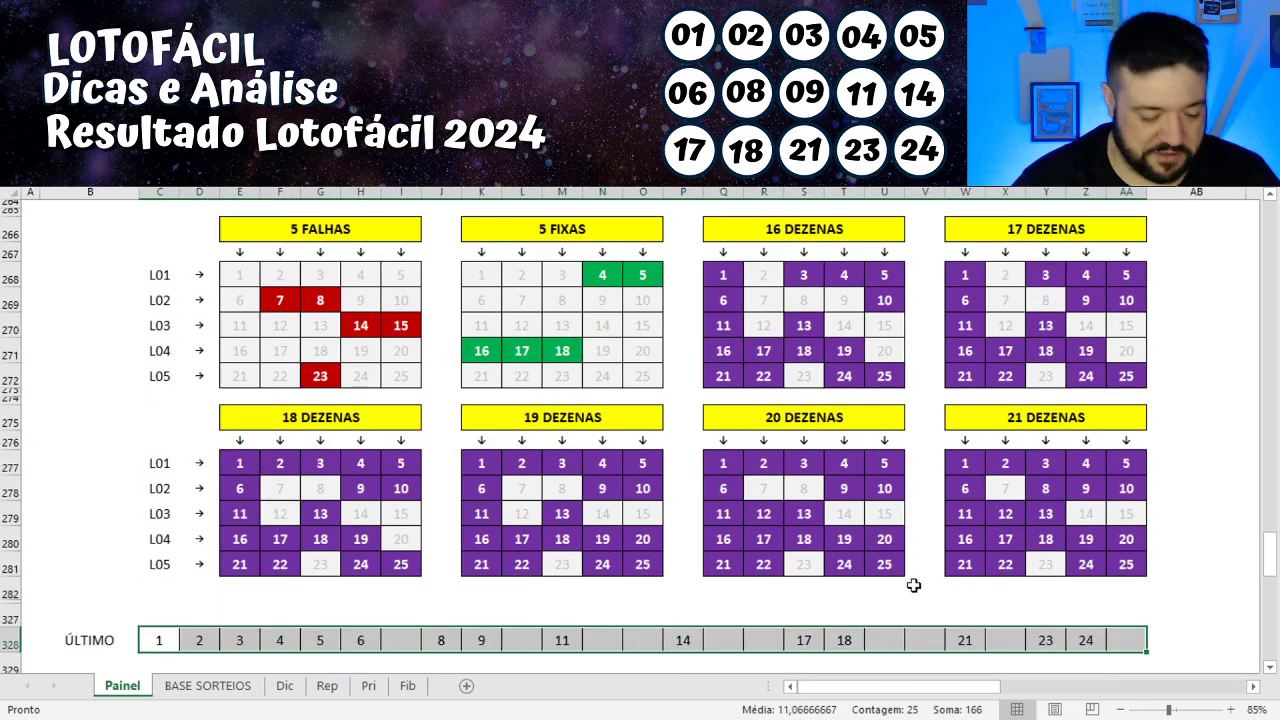
{"action": "key", "text": "ctrl+c"}
{"action": "scroll", "coordinate": [283, 471], "scroll_direction": "down", "scroll_amount": 8}
{"action": "left_click", "coordinate": [155, 393]}
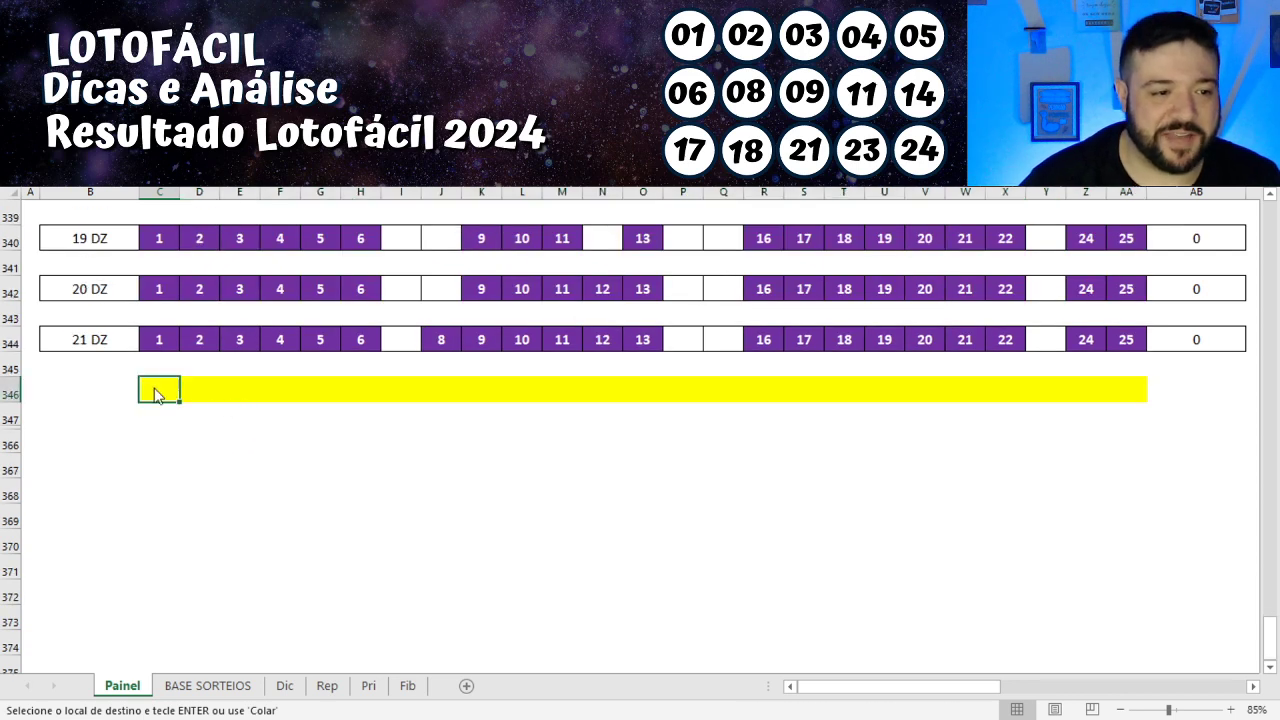
{"action": "key", "text": "ctrl+v"}
Clear the contents of the blank-looking cells in the yellow row 346, from column I through column AA
{"action": "left_click", "coordinate": [400, 390]}
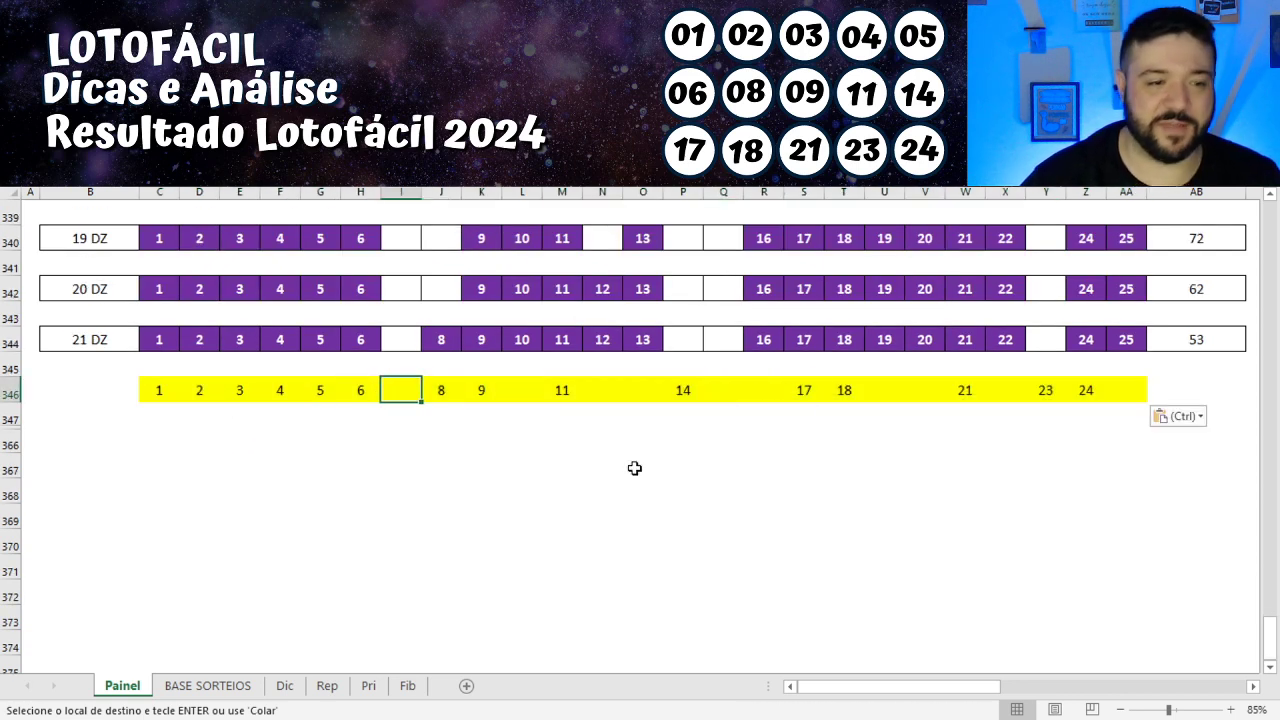
{"action": "key", "text": "Right"}
{"action": "key", "text": "Right"}
{"action": "key", "text": "Right"}
{"action": "key", "text": "Right"}
{"action": "key", "text": "Right"}
{"action": "key", "text": "Right"}
{"action": "key", "text": "Right"}
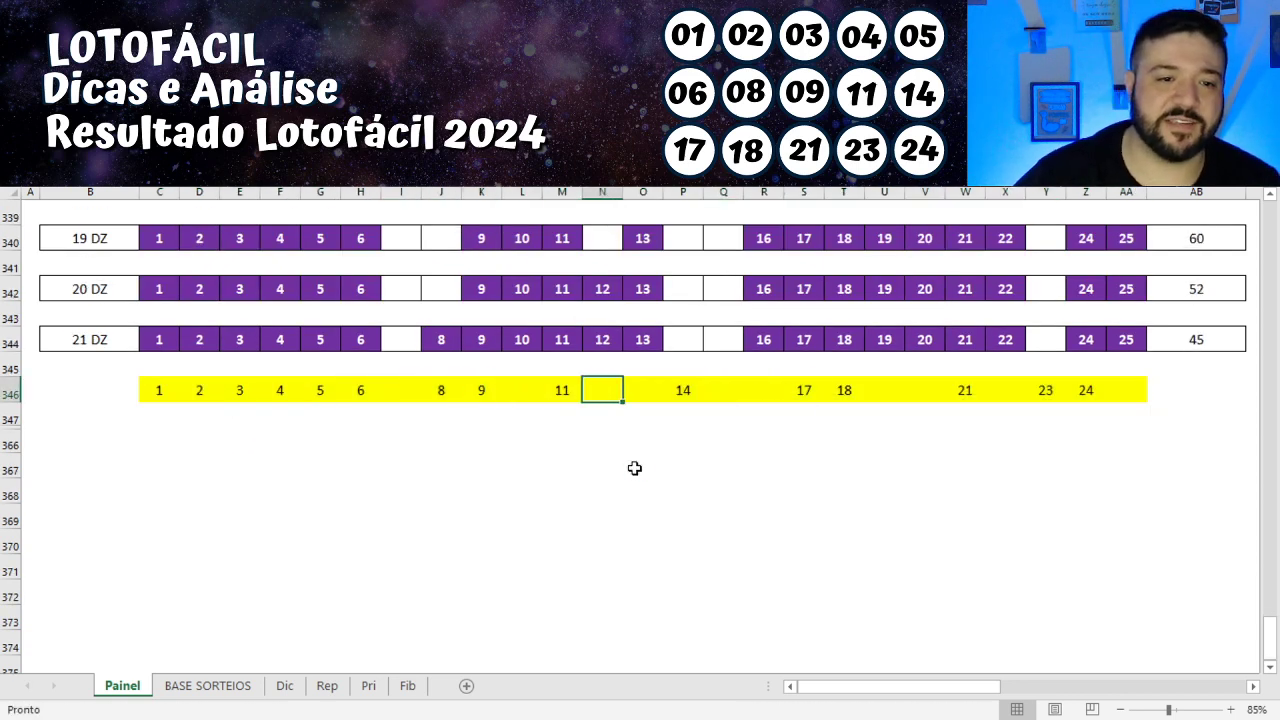
{"action": "key", "text": "Right"}
{"action": "key", "text": "Right"}
{"action": "key", "text": "Right"}
{"action": "key", "text": "Right"}
{"action": "key", "text": "Right"}
{"action": "key", "text": "Right"}
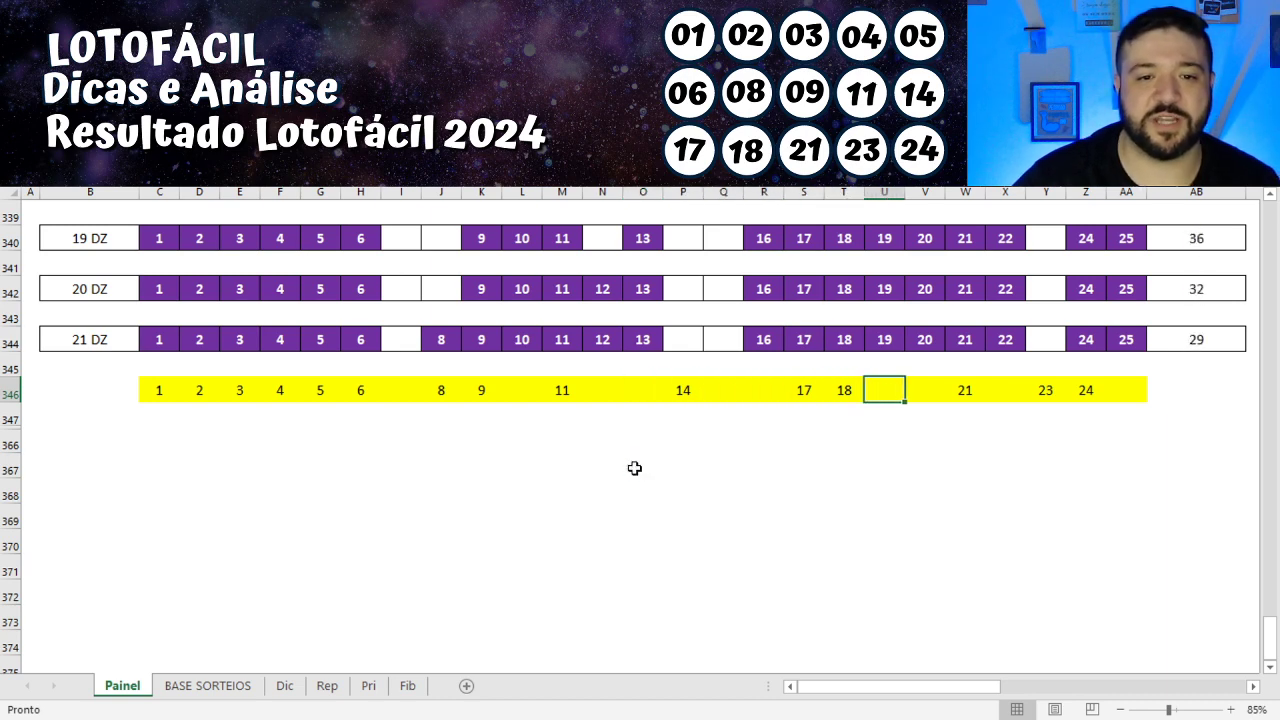
{"action": "key", "text": "Right"}
{"action": "key", "text": "Right"}
{"action": "key", "text": "Right"}
{"action": "key", "text": "Right"}
{"action": "key", "text": "Right"}
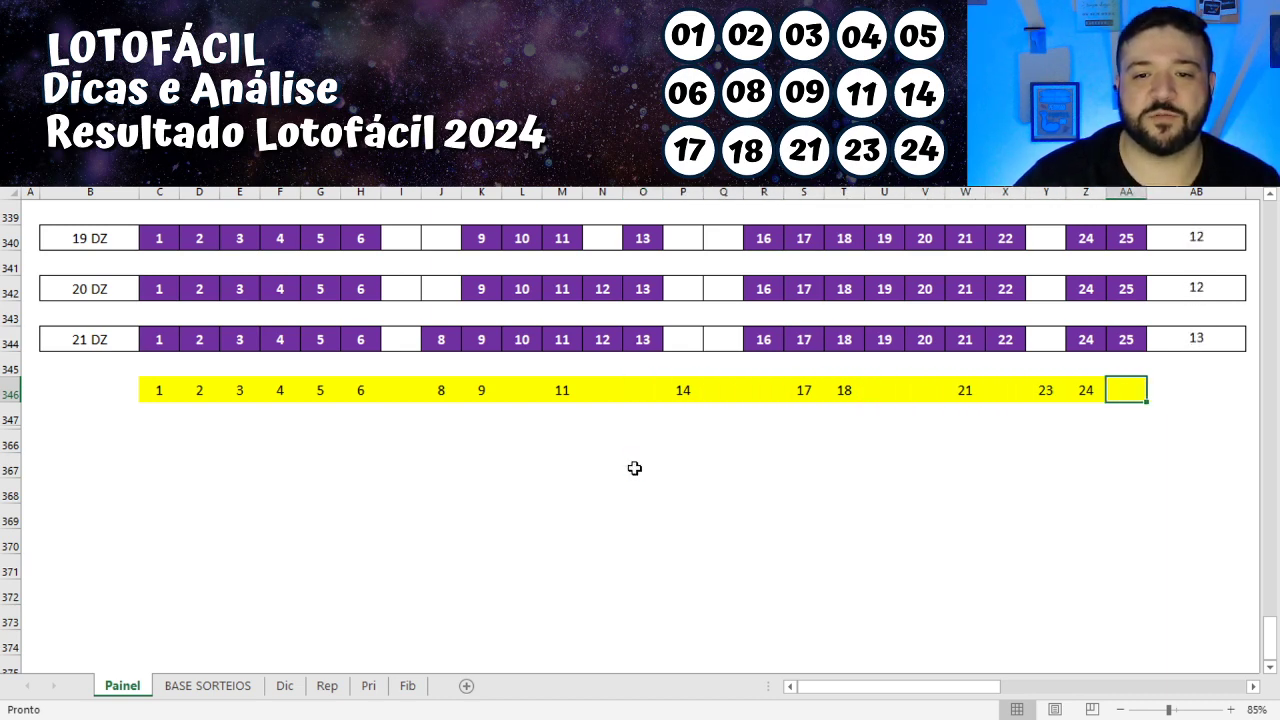
Compare the 5 FALHAS row with the ÚLTIMO row, highlighting the columns of numbers 7 and 15
{"action": "scroll", "coordinate": [634, 468], "scroll_direction": "up", "scroll_amount": 4}
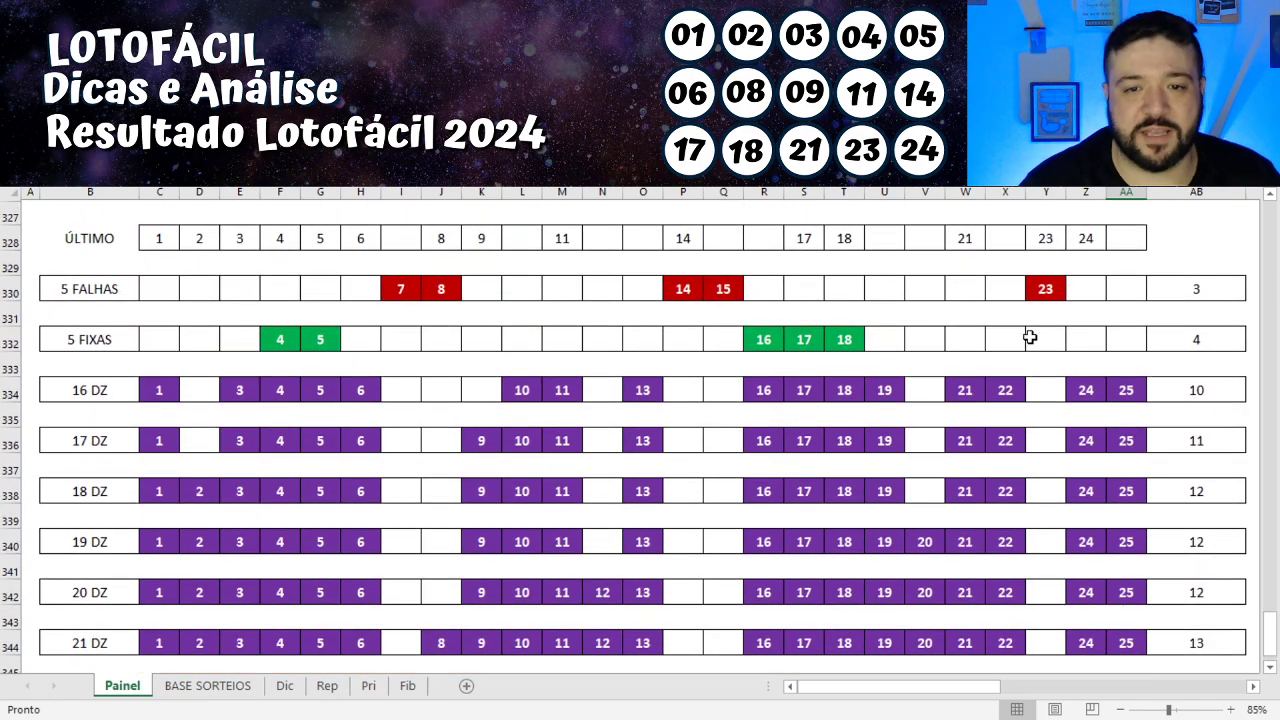
{"action": "left_click_drag", "start_coordinate": [1045, 289], "coordinate": [179, 289]}
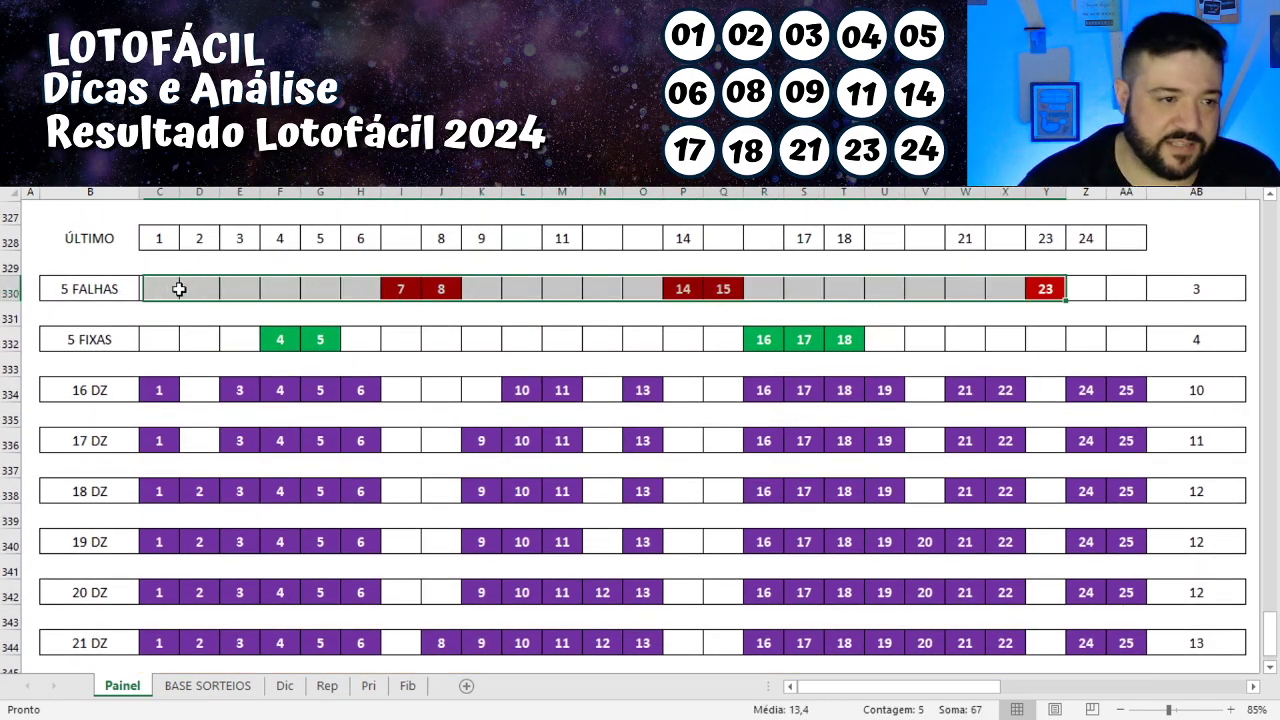
{"action": "left_click_drag", "start_coordinate": [400, 283], "coordinate": [397, 237]}
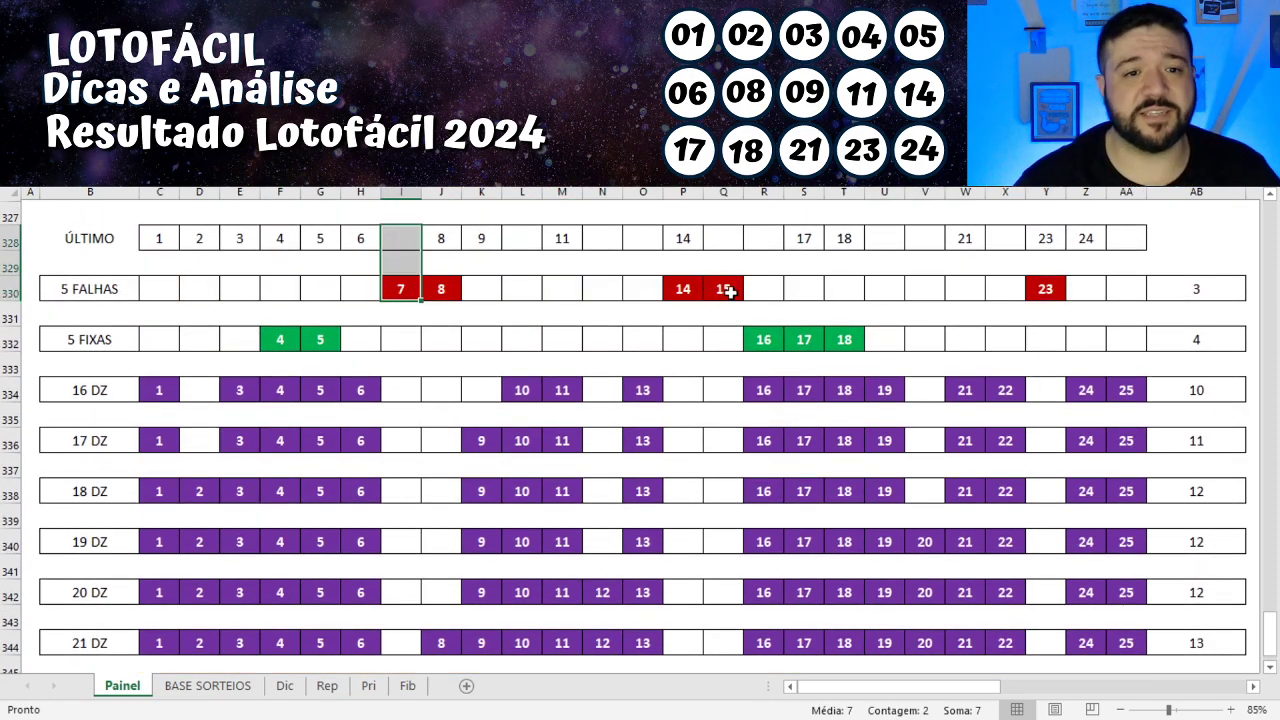
{"action": "left_click_drag", "start_coordinate": [723, 287], "coordinate": [726, 237]}
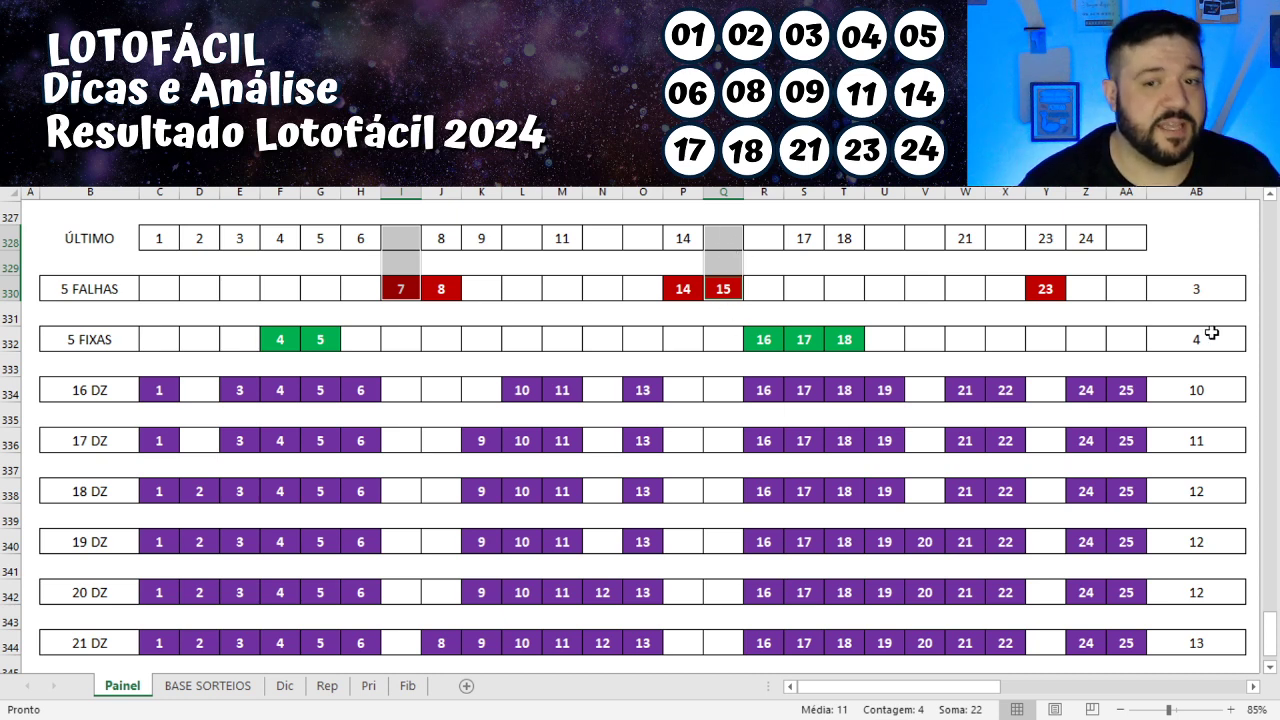
Compare the 5 FIXAS row with the ÚLTIMO row, highlighting the columns of 4, 5, 17 and 18, then 16
{"action": "left_click_drag", "start_coordinate": [1211, 333], "coordinate": [183, 346]}
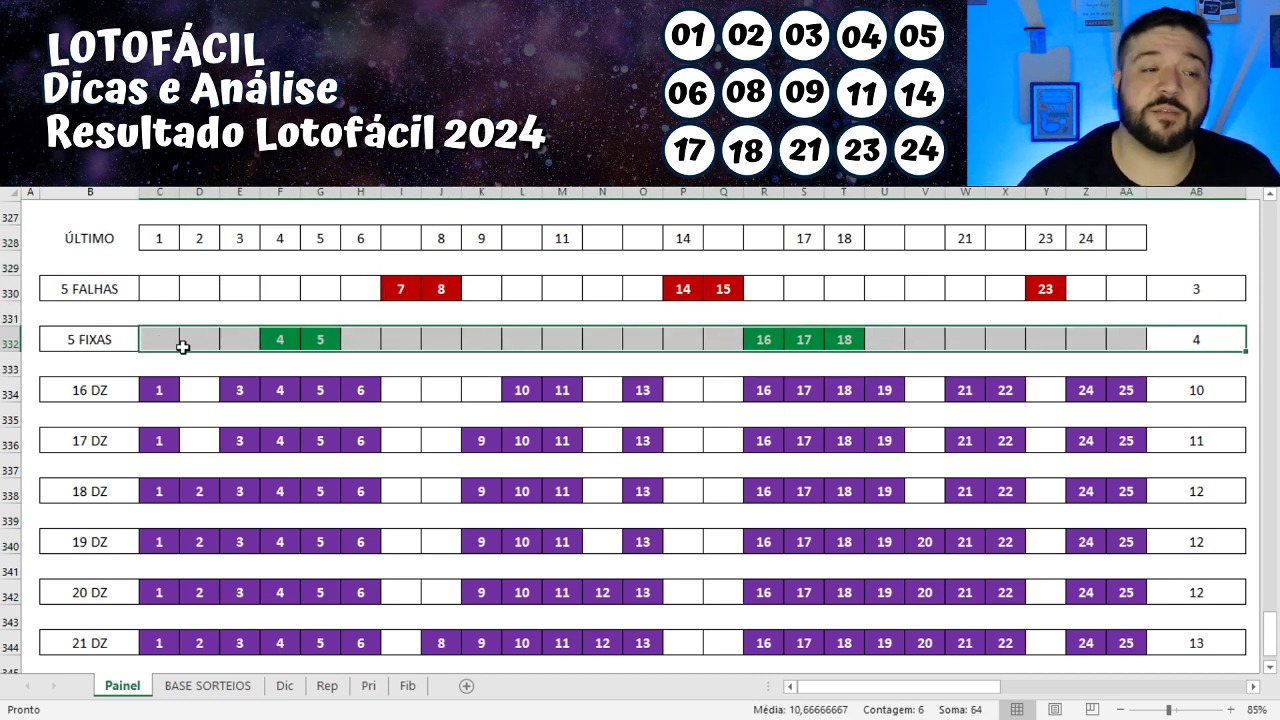
{"action": "left_click_drag", "start_coordinate": [282, 342], "coordinate": [331, 243]}
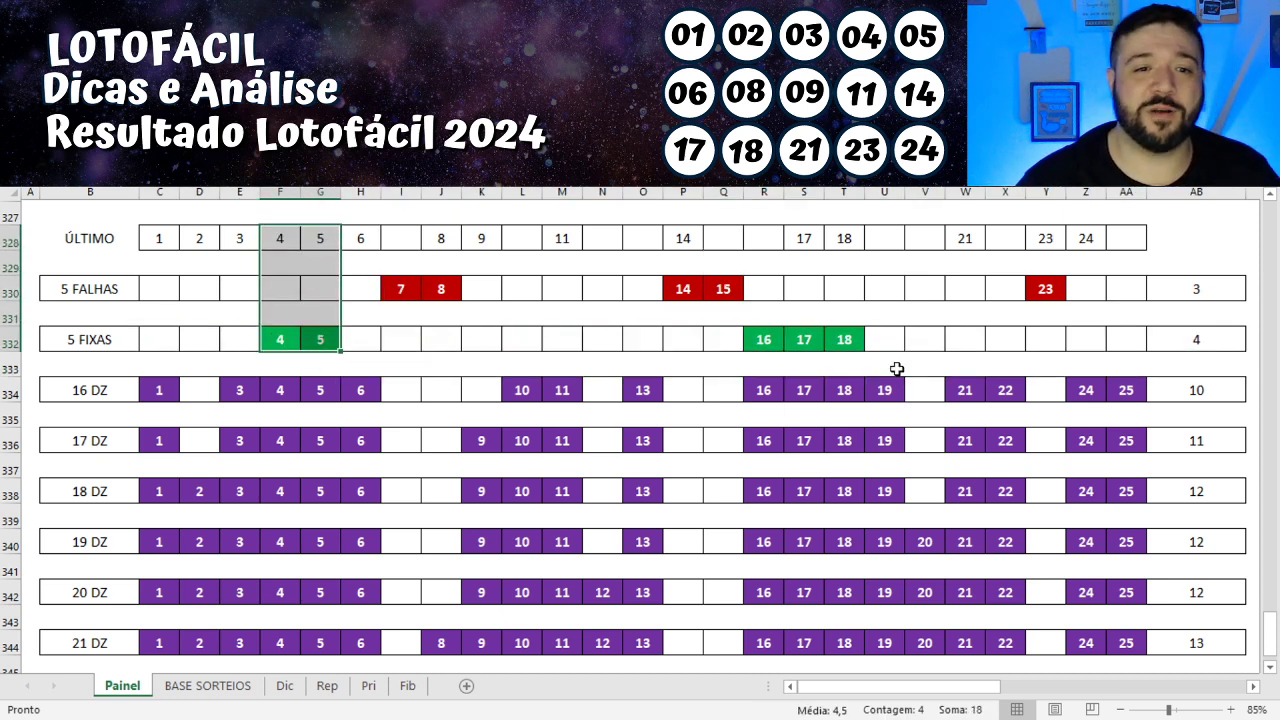
{"action": "left_click_drag", "start_coordinate": [820, 333], "coordinate": [848, 232]}
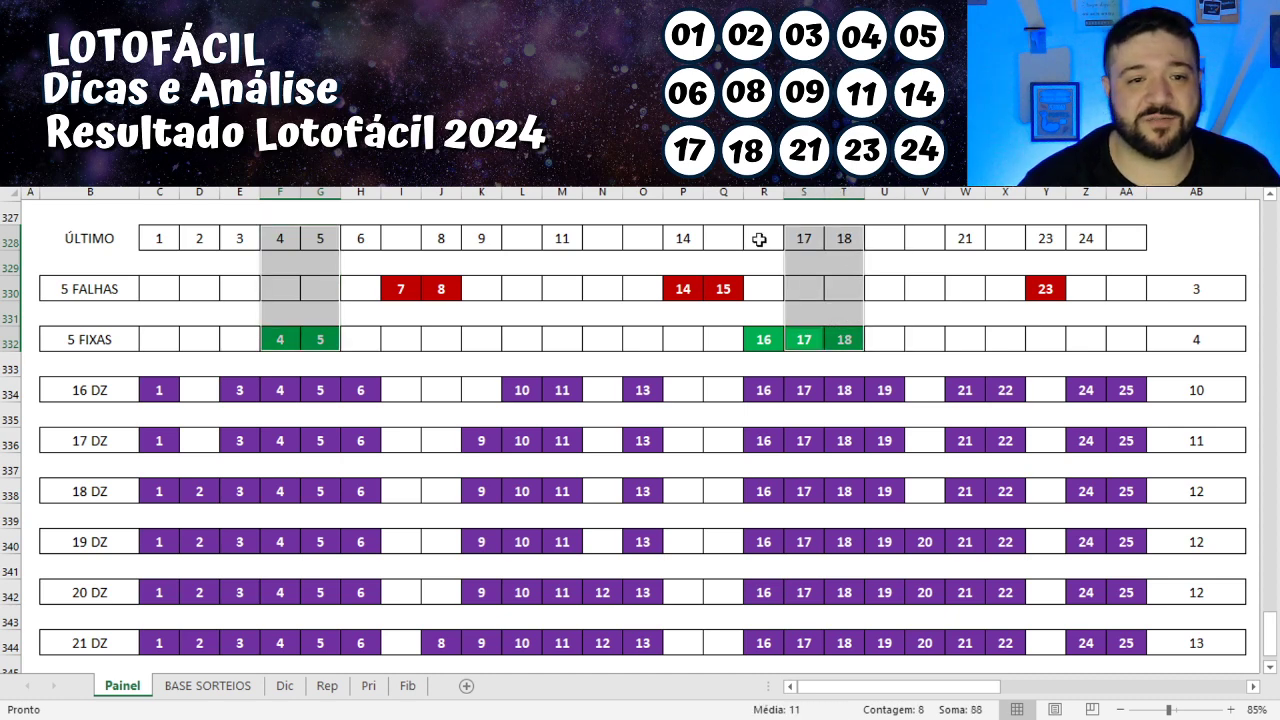
{"action": "left_click_drag", "start_coordinate": [760, 239], "coordinate": [777, 341]}
Check the 16 DZ to 21 DZ rows and their hit counts against the drawn numbers in the yellow row
{"action": "scroll", "coordinate": [771, 494], "scroll_direction": "down", "scroll_amount": 2}
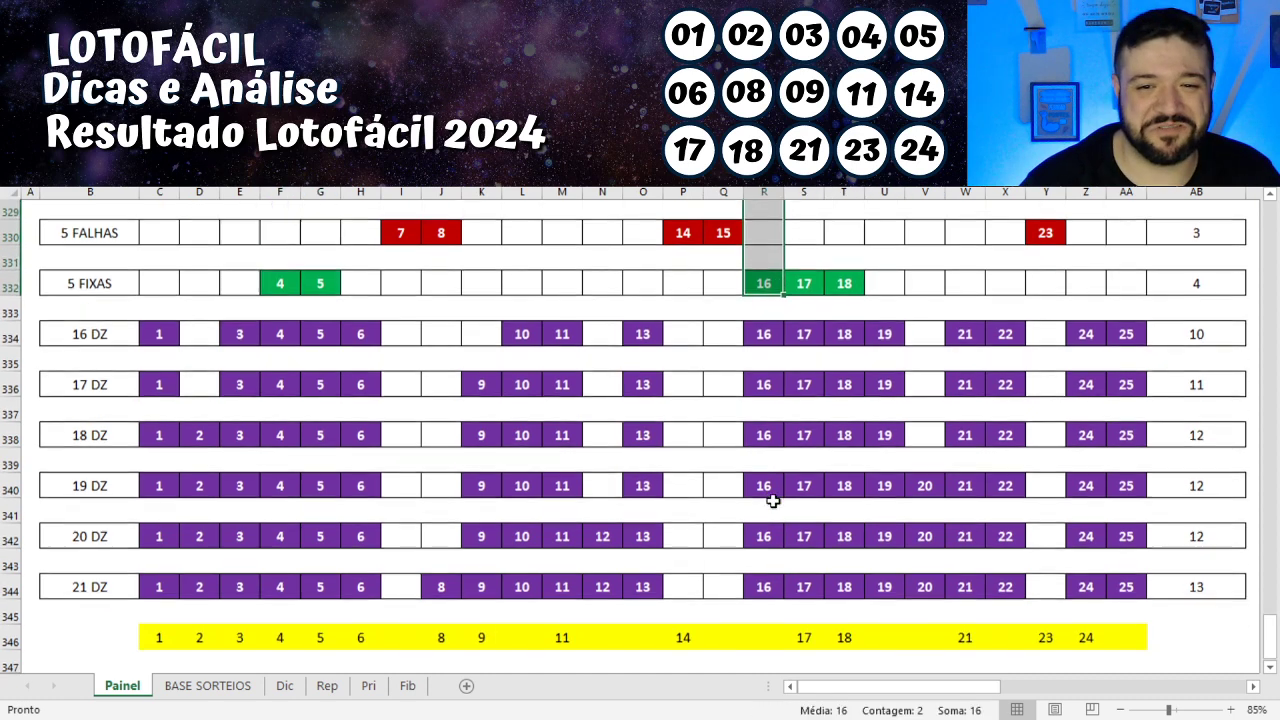
{"action": "scroll", "coordinate": [120, 337], "scroll_direction": "up", "scroll_amount": 1}
{"action": "left_click_drag", "start_coordinate": [108, 310], "coordinate": [1203, 563]}
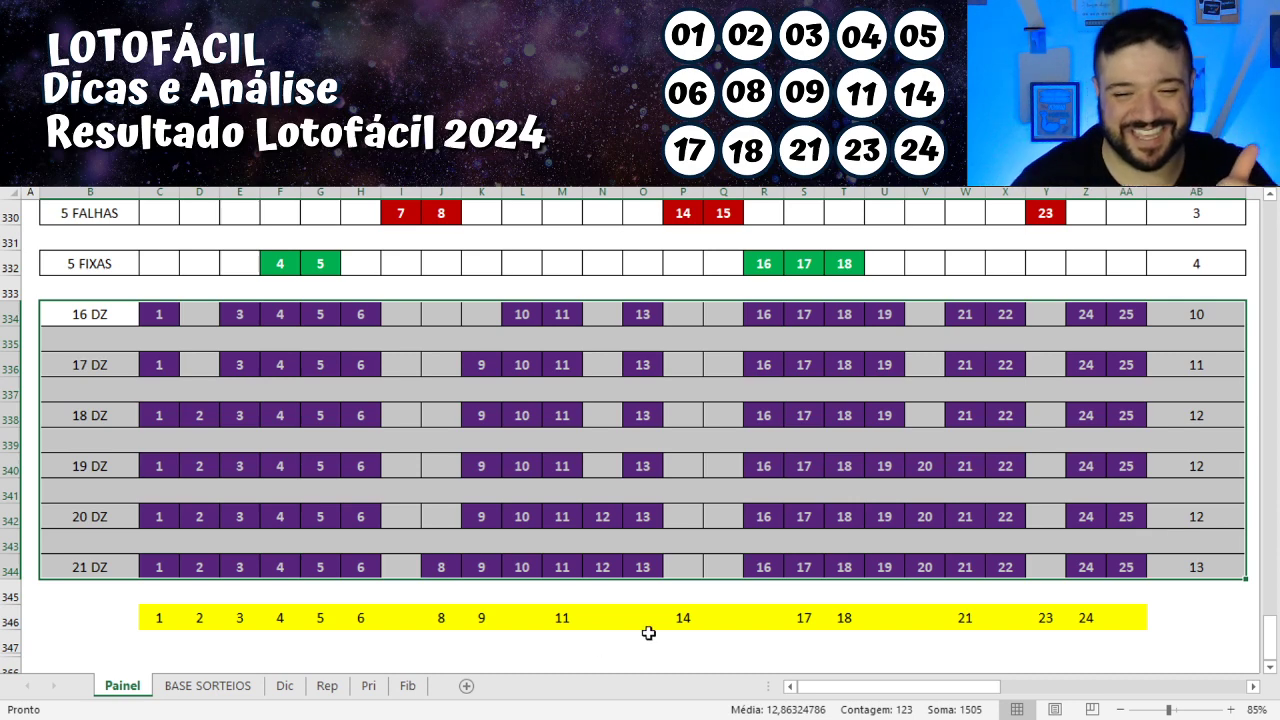
Clear the numbers in columns C to AA from the 5 FALHAS row down through the yellow row 346
{"action": "scroll", "coordinate": [1048, 554], "scroll_direction": "down", "scroll_amount": 1}
{"action": "left_click_drag", "start_coordinate": [1126, 540], "coordinate": [166, 319]}
{"action": "key", "text": "Delete"}
{"action": "scroll", "coordinate": [166, 319], "scroll_direction": "down", "scroll_amount": 3}
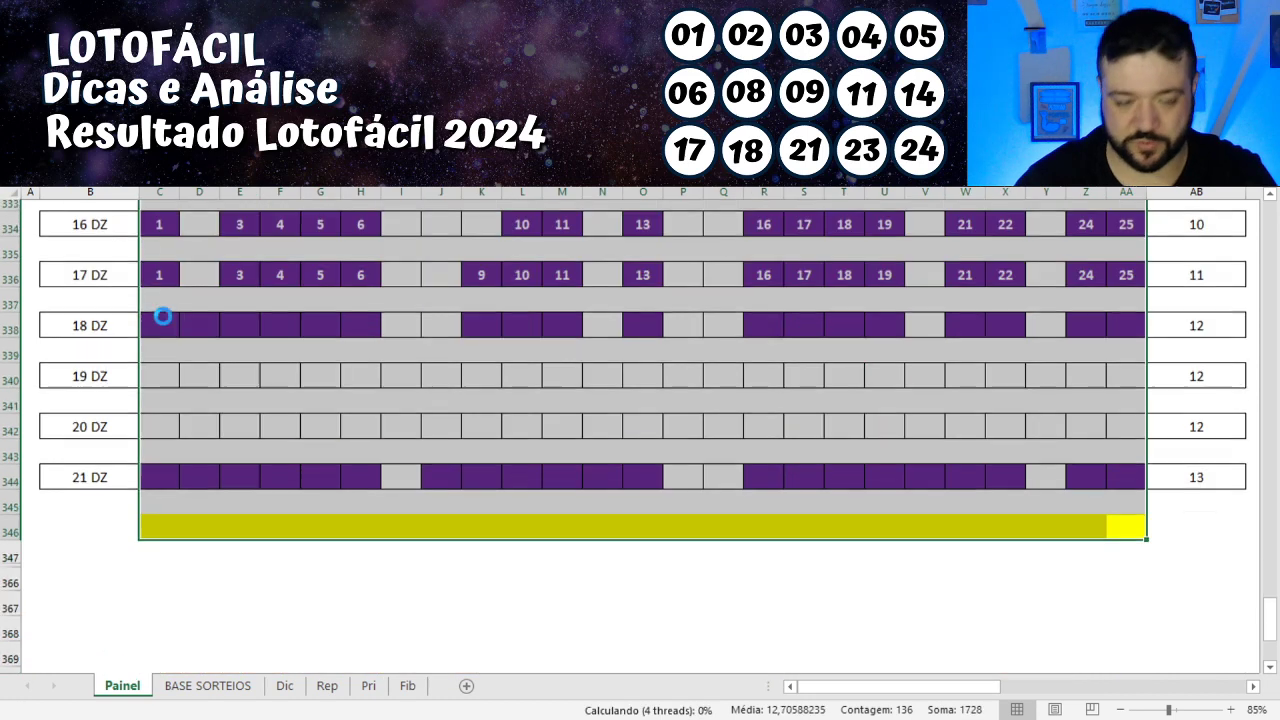
{"action": "left_click", "coordinate": [161, 315]}
Copy the new number sets in B20:Z34 of the Dic sheet into the Painel sheet, starting at the 5 FALHAS row in column C
{"action": "left_click", "coordinate": [284, 685]}
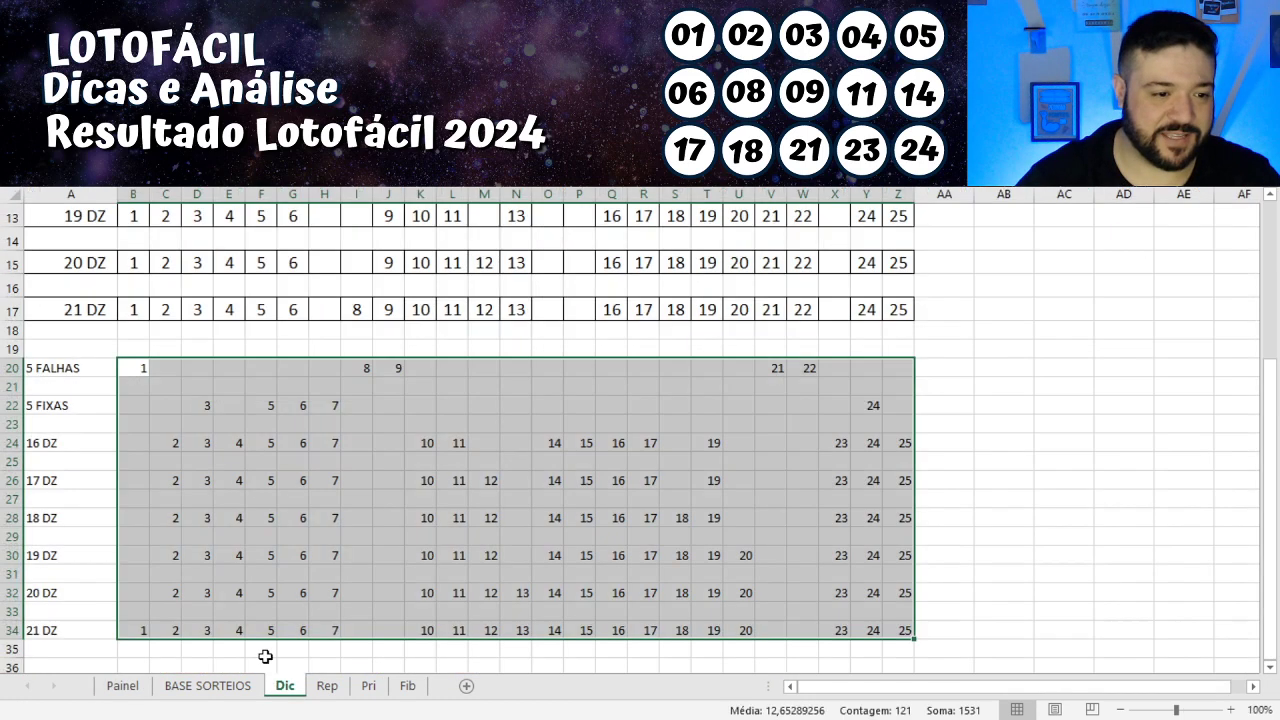
{"action": "key", "text": "ctrl+c"}
{"action": "left_click", "coordinate": [207, 685]}
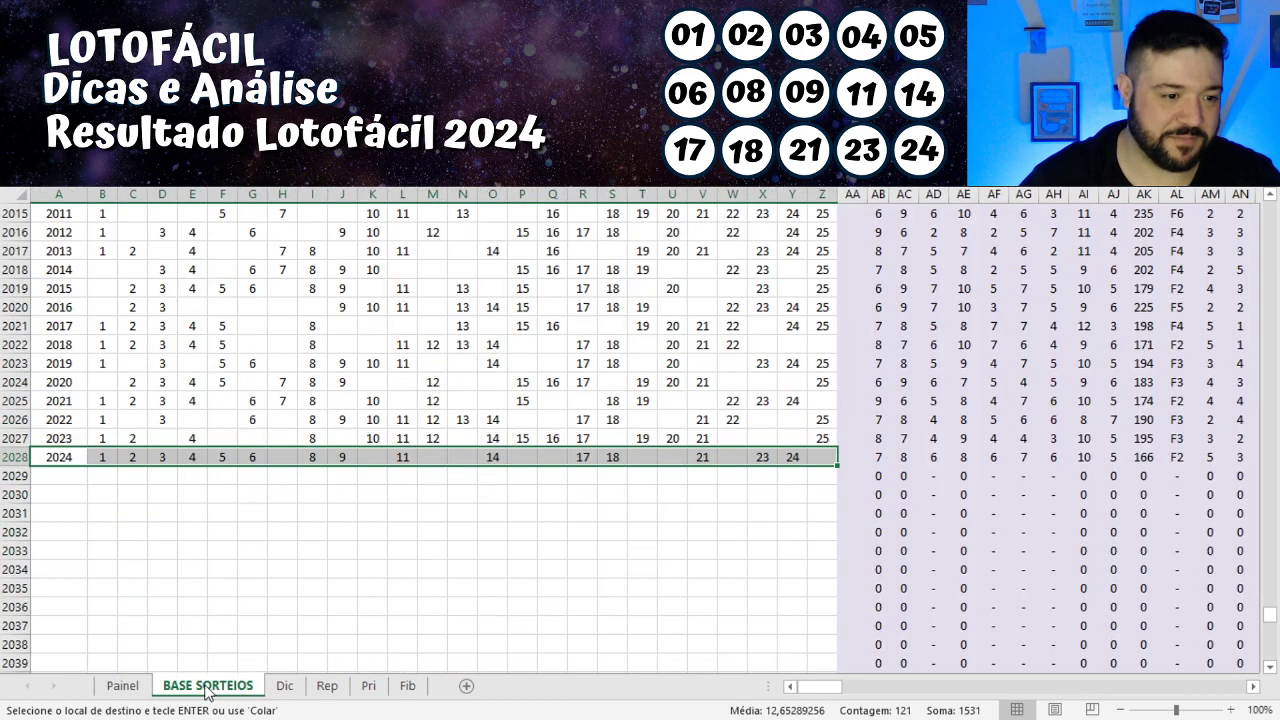
{"action": "left_click", "coordinate": [122, 685]}
{"action": "scroll", "coordinate": [214, 414], "scroll_direction": "up", "scroll_amount": 5}
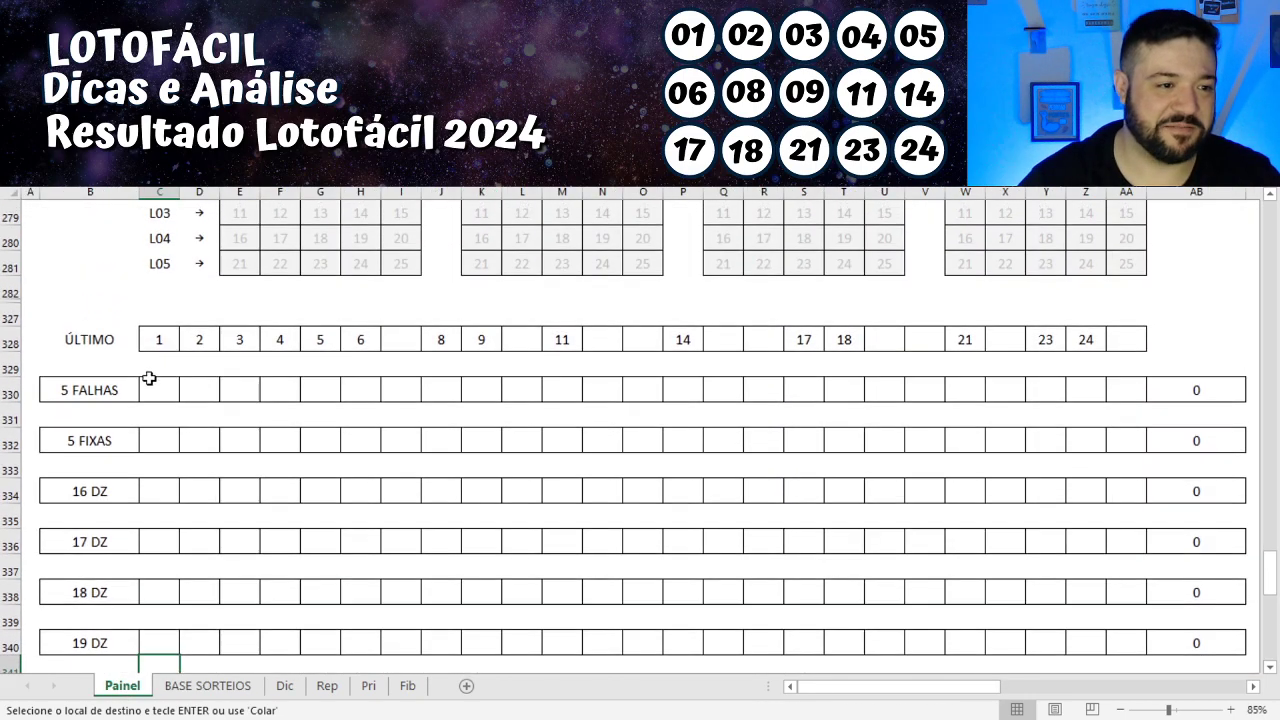
{"action": "left_click", "coordinate": [152, 384]}
{"action": "key", "text": "ctrl+v"}
Examine the number grids for 5 FALHAS, 5 FIXAS and 16 to 21 DEZENAS, including their L01 to L05 line labels
{"action": "scroll", "coordinate": [643, 543], "scroll_direction": "up", "scroll_amount": 3}
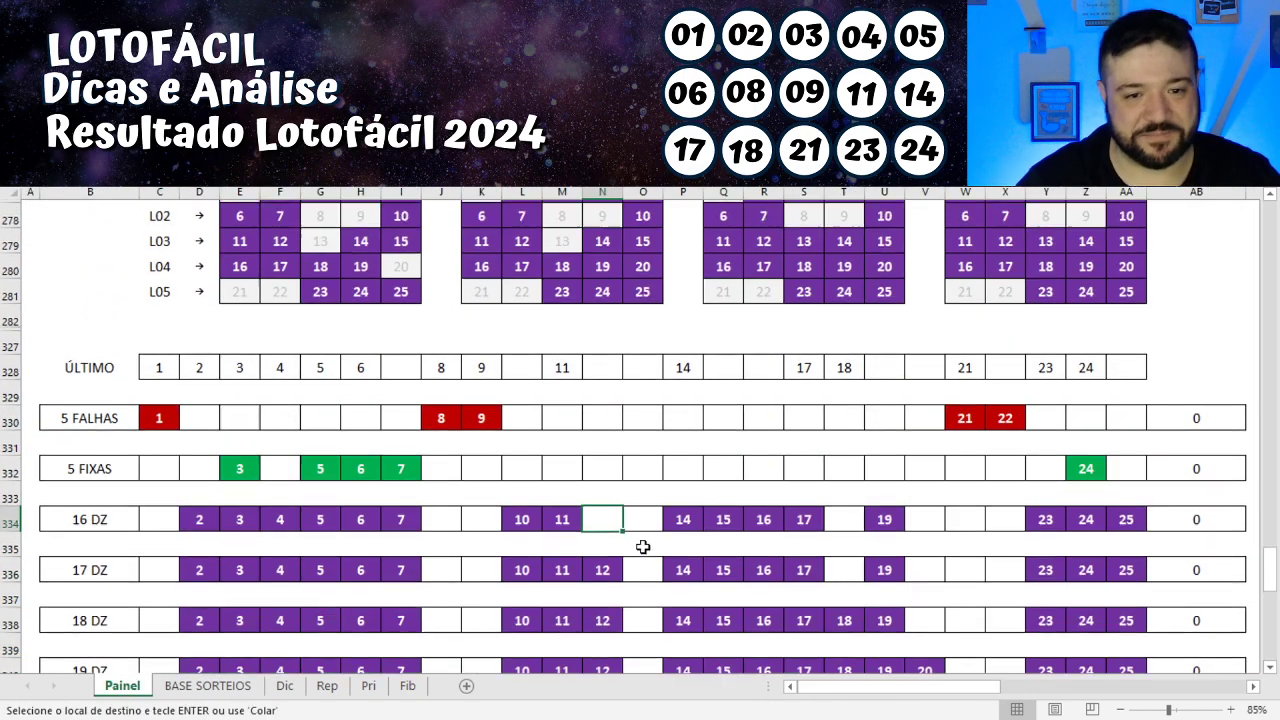
{"action": "scroll", "coordinate": [767, 279], "scroll_direction": "up", "scroll_amount": 2, "text": "ctrl"}
{"action": "scroll", "coordinate": [767, 279], "scroll_direction": "up", "scroll_amount": 5}
{"action": "scroll", "coordinate": [540, 328], "scroll_direction": "up", "scroll_amount": 1, "text": "ctrl"}
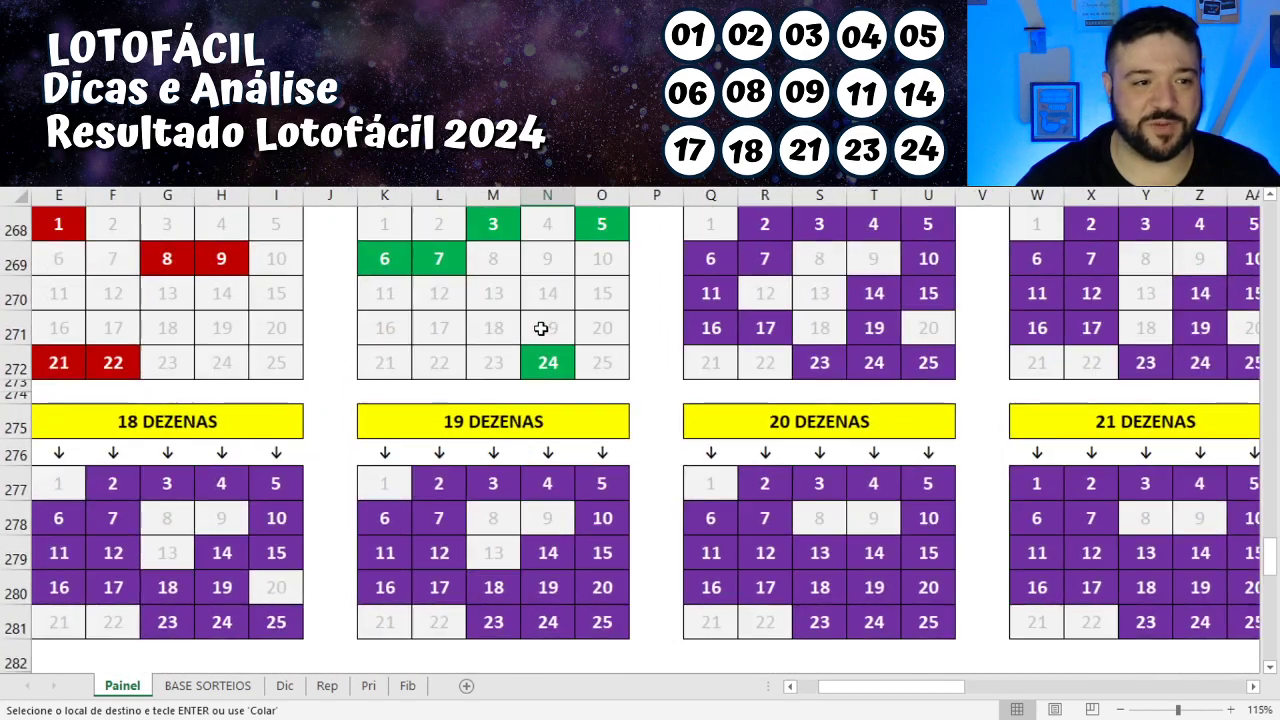
{"action": "scroll", "coordinate": [540, 328], "scroll_direction": "down", "scroll_amount": 1, "text": "ctrl"}
{"action": "scroll", "coordinate": [543, 323], "scroll_direction": "down", "scroll_amount": 2}
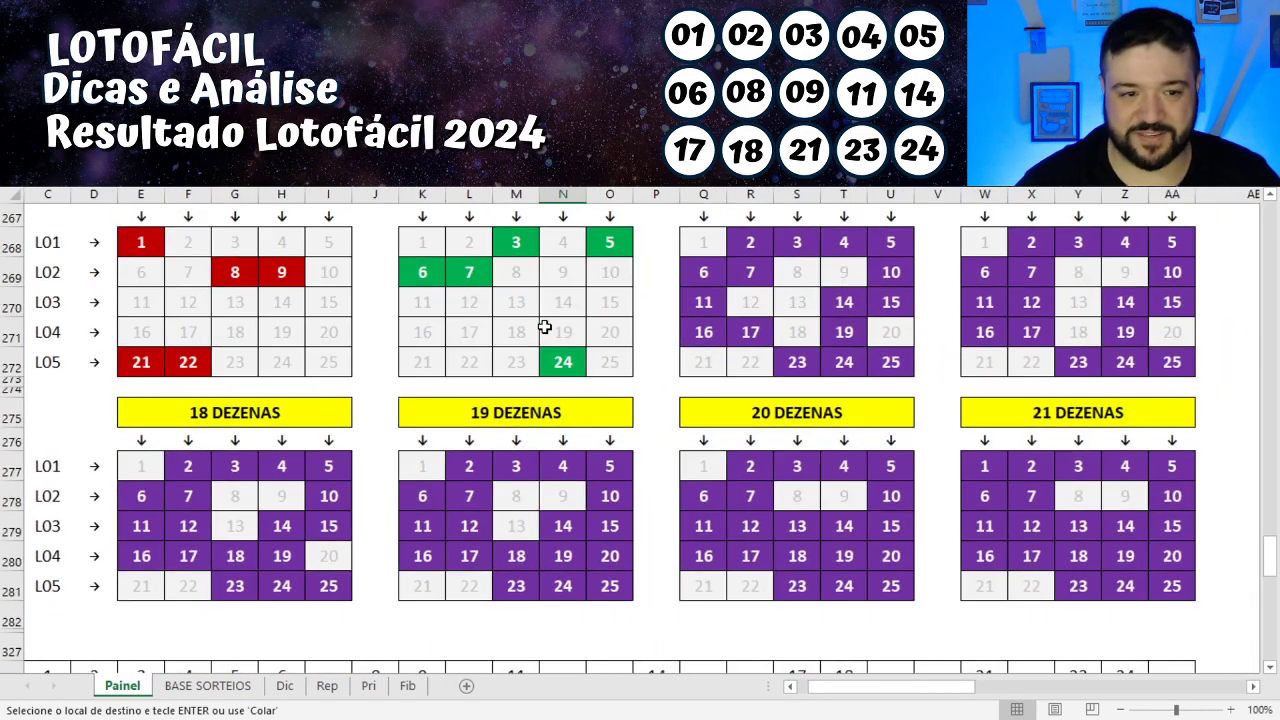
{"action": "scroll", "coordinate": [543, 325], "scroll_direction": "up", "scroll_amount": 1}
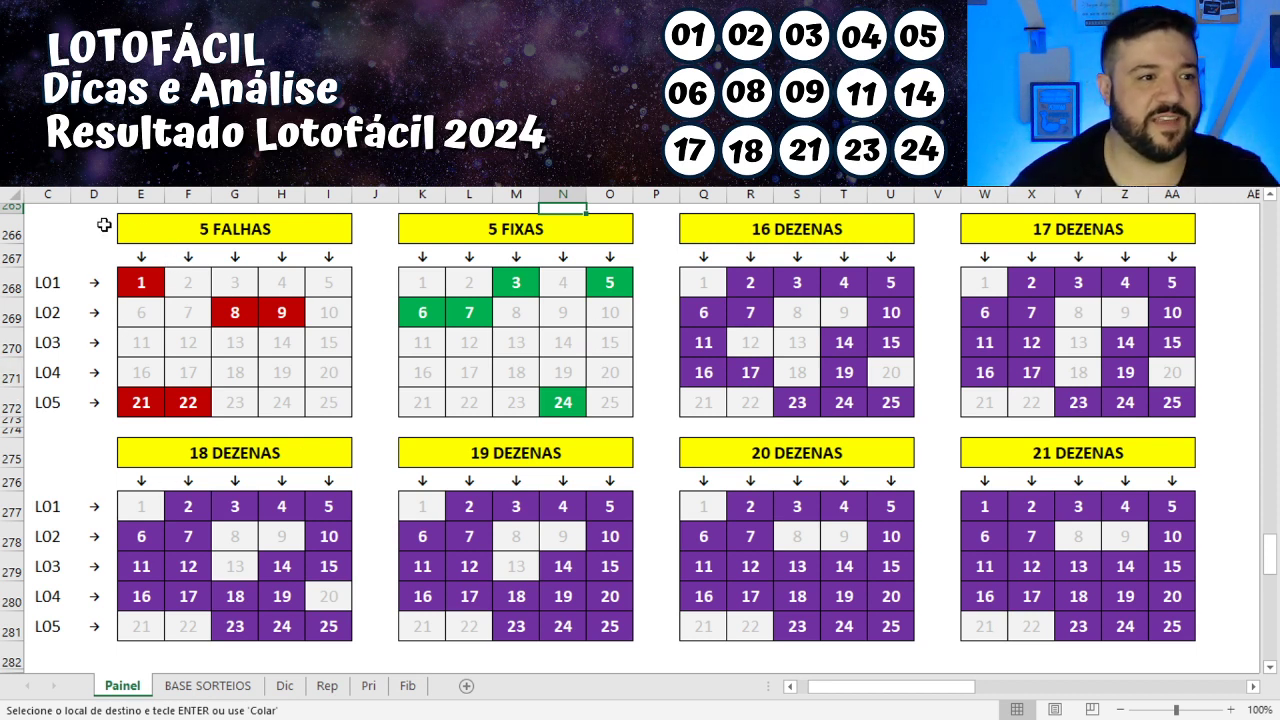
{"action": "left_click_drag", "start_coordinate": [47, 229], "coordinate": [70, 633]}
{"action": "left_click", "coordinate": [60, 629]}
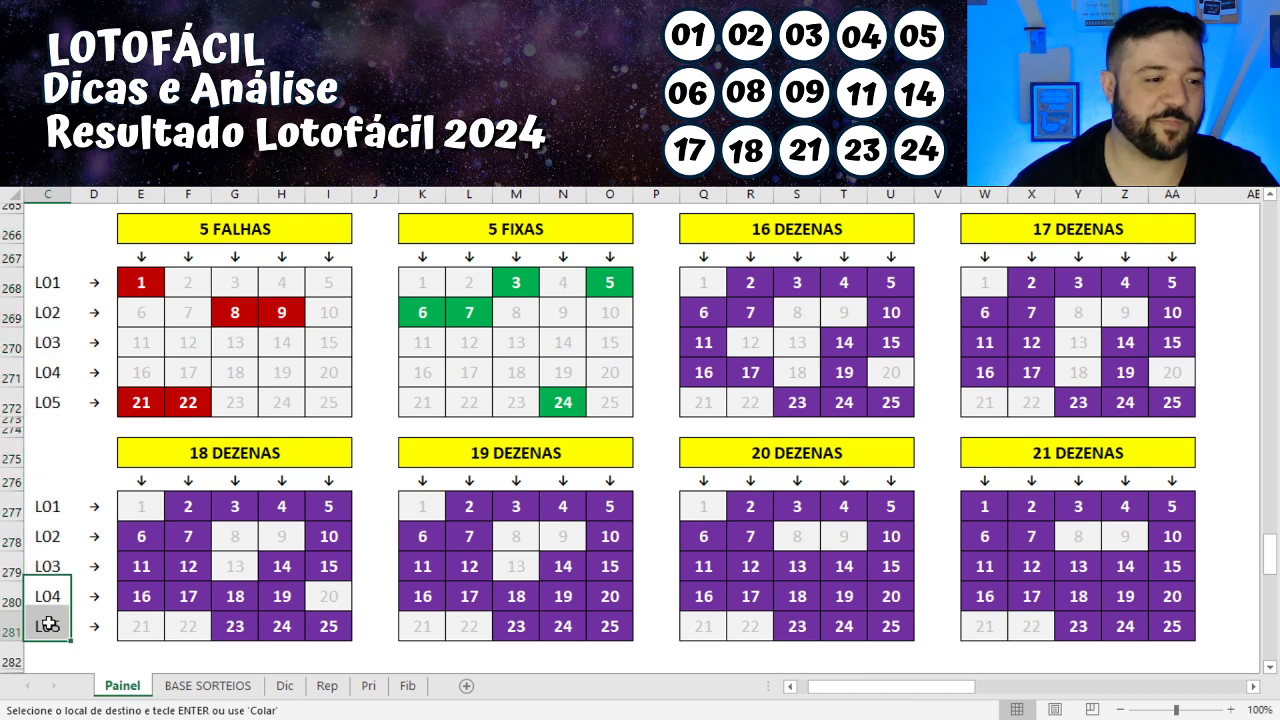